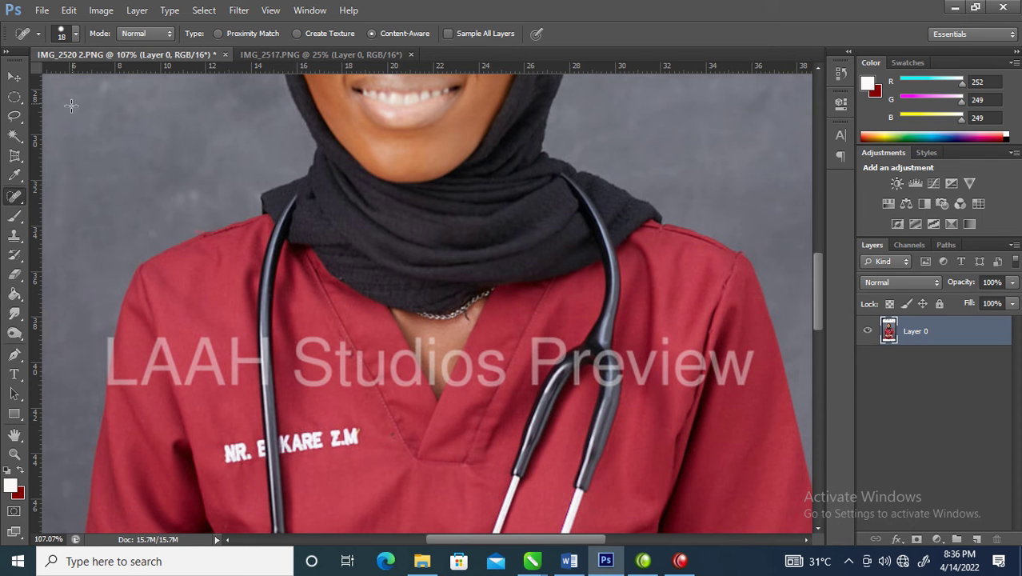
- Reduce the Spot Healing Brush to 11 px and paint out the watermark's letter L at the sleeve edge
left_click(76, 35)
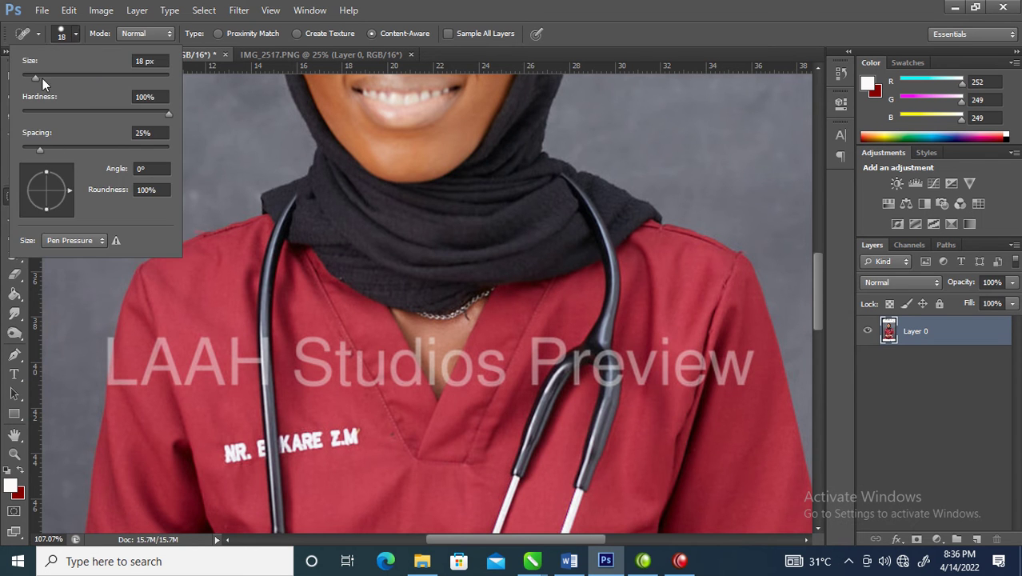
left_click_drag(36, 80, 32, 83)
left_click(103, 331)
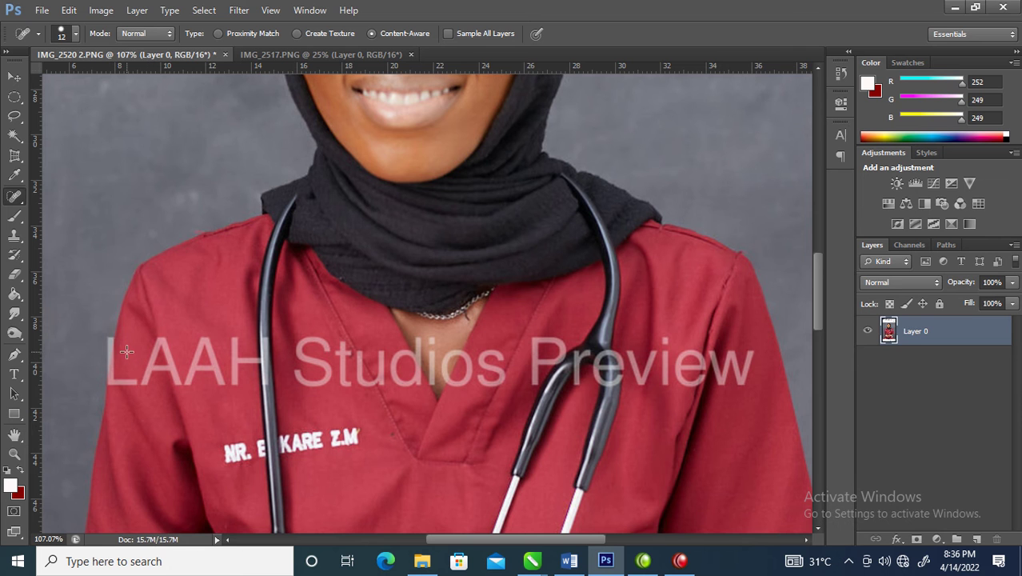
mouse_move(116, 290)
left_mouse_down()
mouse_move(171, 301)
mouse_move(135, 304)
mouse_move(181, 301)
mouse_move(120, 309)
left_mouse_up()
left_click_drag(75, 299, 166, 374)
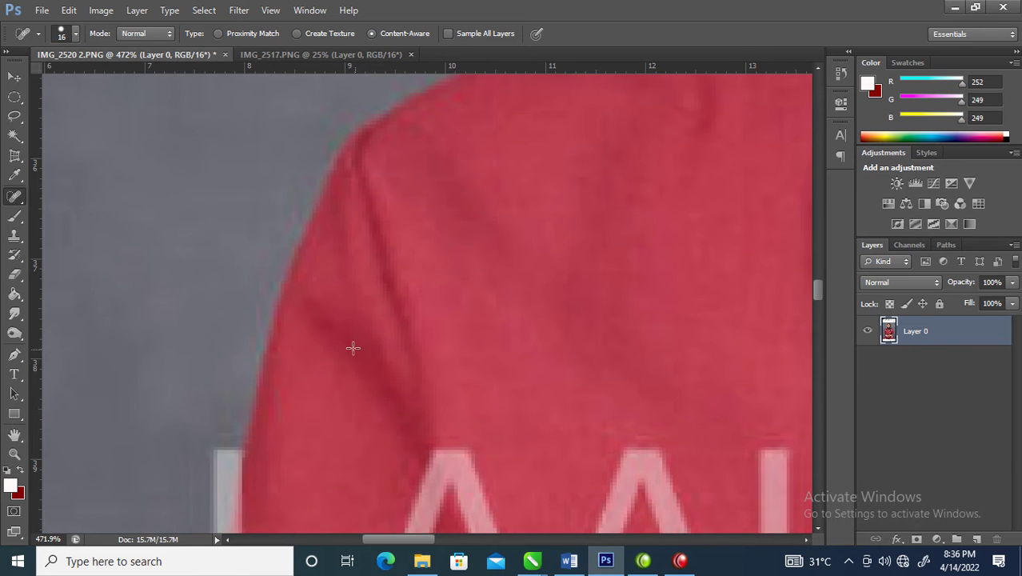
left_click_drag(407, 410, 339, 192)
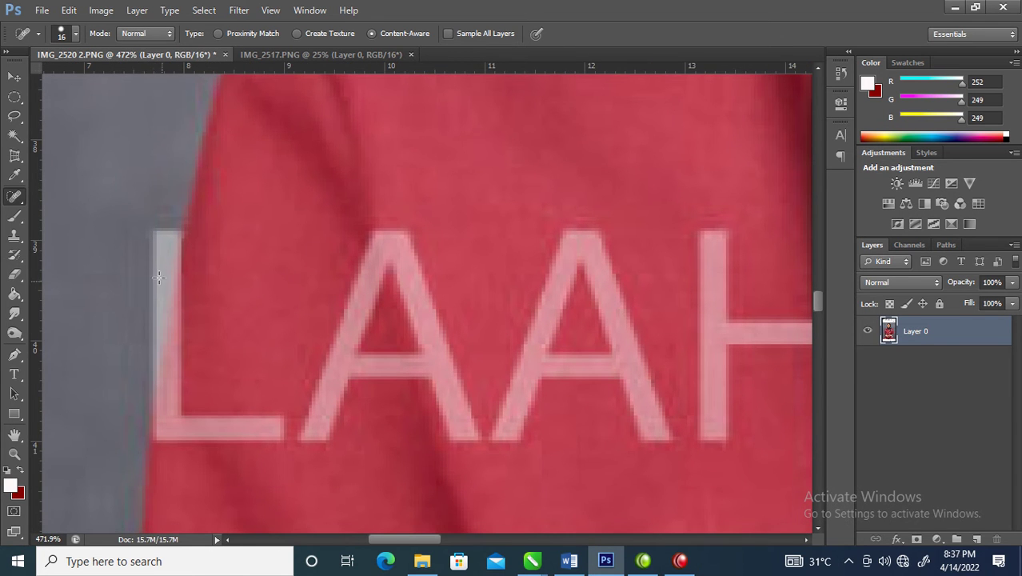
right_click(174, 233, "alt")
mouse_move(162, 222)
left_mouse_down()
mouse_move(166, 436)
mouse_move(276, 429)
left_mouse_up()
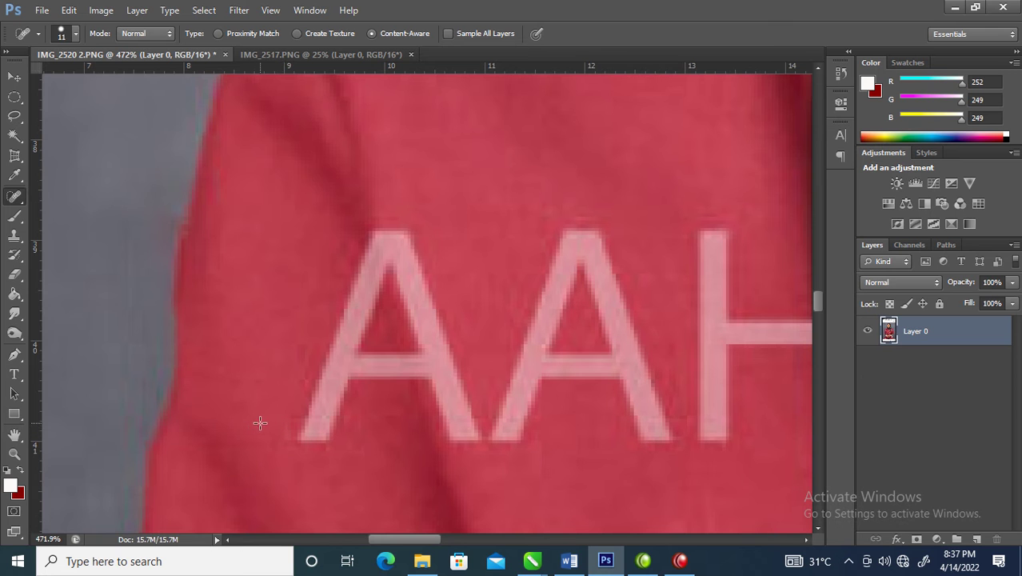
- Paint out the watermark letters A, A and H on the red top and across the stethoscope tube
mouse_move(306, 440)
left_mouse_down()
mouse_move(331, 410)
mouse_move(324, 402)
mouse_move(388, 238)
mouse_move(419, 297)
mouse_move(467, 438)
mouse_move(427, 354)
mouse_move(353, 363)
mouse_move(430, 366)
left_mouse_up()
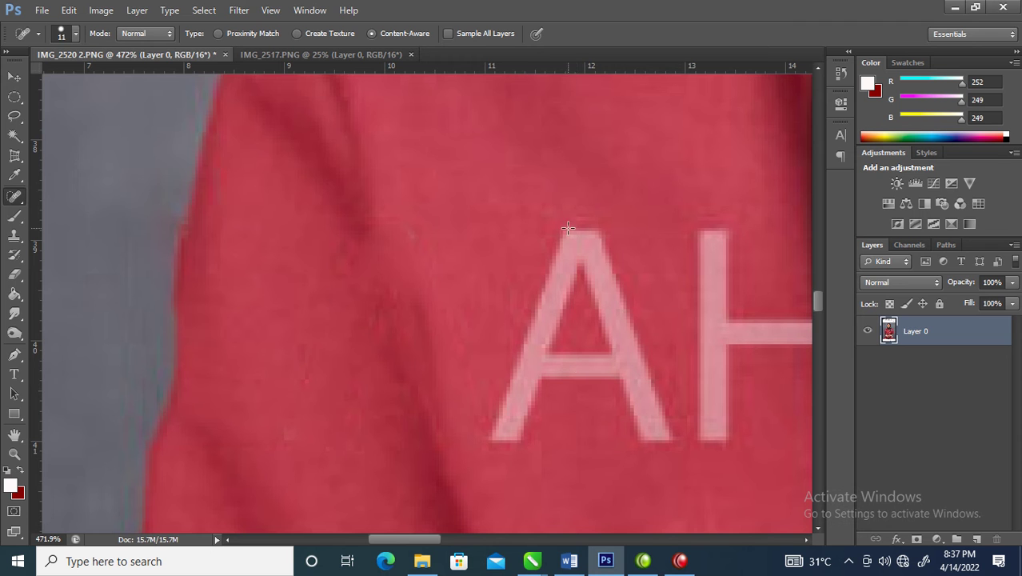
mouse_move(569, 224)
left_mouse_down()
mouse_move(563, 301)
mouse_move(504, 446)
left_mouse_up()
mouse_move(534, 378)
left_mouse_down()
mouse_move(570, 232)
mouse_move(598, 249)
mouse_move(655, 438)
mouse_move(660, 418)
mouse_move(625, 284)
mouse_move(629, 367)
mouse_move(524, 376)
mouse_move(606, 360)
mouse_move(555, 360)
left_mouse_up()
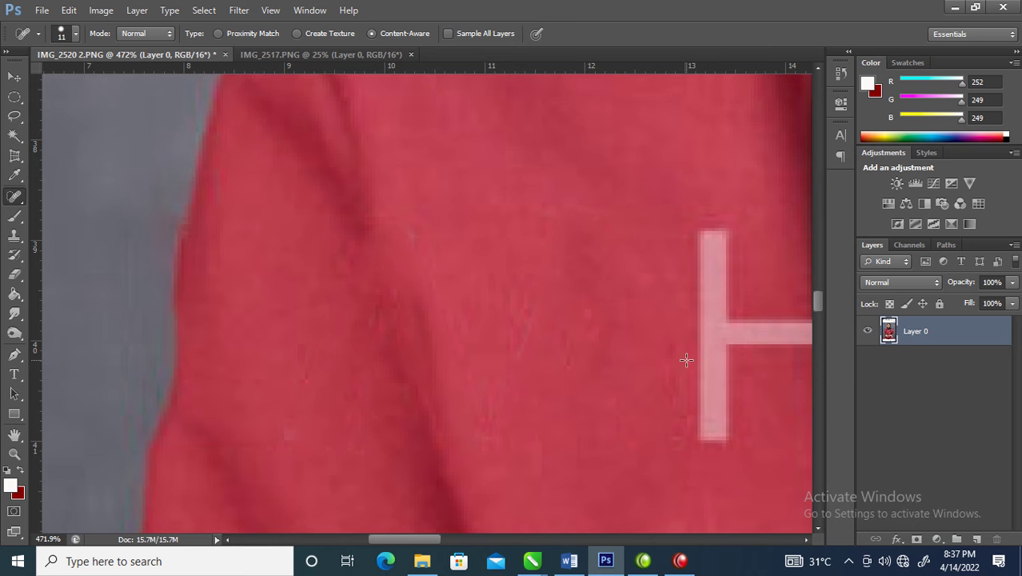
left_click_drag(703, 349, 373, 303)
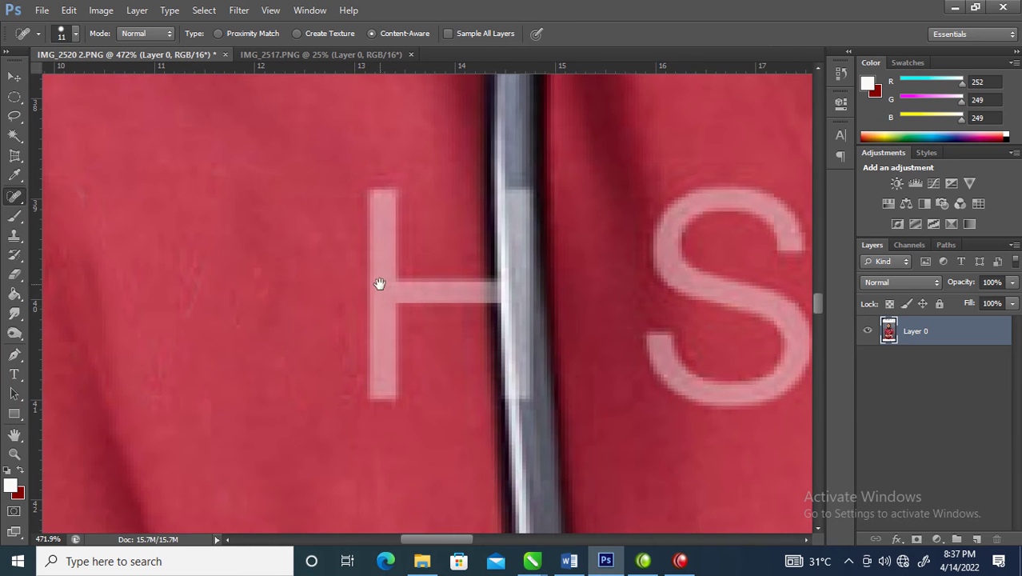
mouse_move(378, 184)
left_mouse_down()
mouse_move(382, 406)
mouse_move(387, 285)
mouse_move(519, 291)
mouse_move(517, 188)
mouse_move(520, 400)
left_mouse_up()
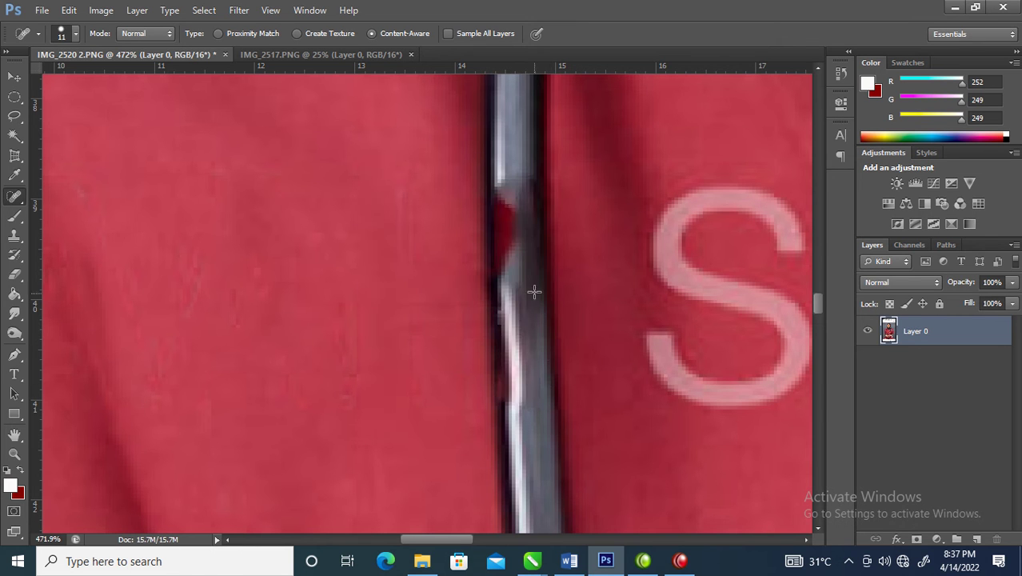
- Heal away the watermark letters S, t, u and d between the stethoscope tube and the neckline
mouse_move(685, 270)
left_mouse_down()
mouse_move(529, 272)
mouse_move(323, 239)
mouse_move(330, 252)
mouse_move(298, 173)
mouse_move(280, 234)
mouse_move(334, 267)
mouse_move(377, 279)
mouse_move(323, 251)
mouse_move(391, 276)
mouse_move(410, 301)
mouse_move(407, 342)
mouse_move(381, 360)
mouse_move(314, 364)
mouse_move(299, 358)
mouse_move(269, 302)
mouse_move(300, 353)
mouse_move(387, 368)
mouse_move(402, 352)
mouse_move(406, 296)
mouse_move(298, 240)
mouse_move(287, 193)
mouse_move(302, 164)
mouse_move(393, 175)
mouse_move(408, 217)
mouse_move(380, 182)
mouse_move(427, 222)
mouse_move(500, 224)
mouse_move(468, 180)
mouse_move(472, 324)
mouse_move(479, 358)
mouse_move(504, 362)
left_mouse_up()
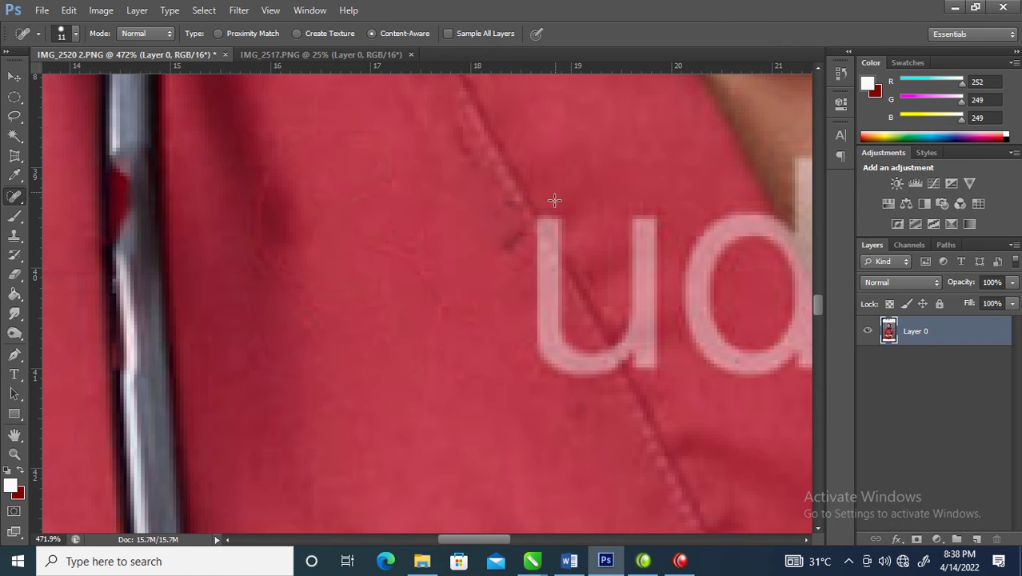
mouse_move(550, 204)
left_mouse_down()
mouse_move(550, 347)
mouse_move(568, 356)
mouse_move(605, 359)
mouse_move(630, 341)
mouse_move(642, 214)
mouse_move(649, 369)
mouse_move(632, 359)
left_mouse_up()
left_click_drag(694, 273, 275, 296)
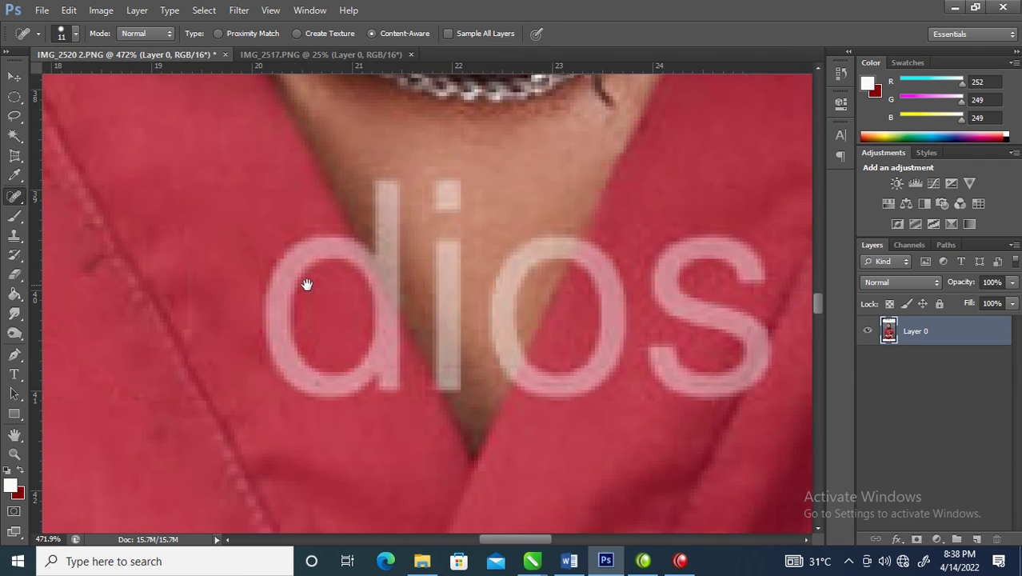
mouse_move(362, 256)
left_mouse_down()
mouse_move(300, 256)
mouse_move(281, 287)
mouse_move(276, 343)
mouse_move(296, 369)
mouse_move(339, 387)
mouse_move(354, 386)
mouse_move(368, 366)
mouse_move(384, 186)
mouse_move(387, 397)
left_mouse_up()
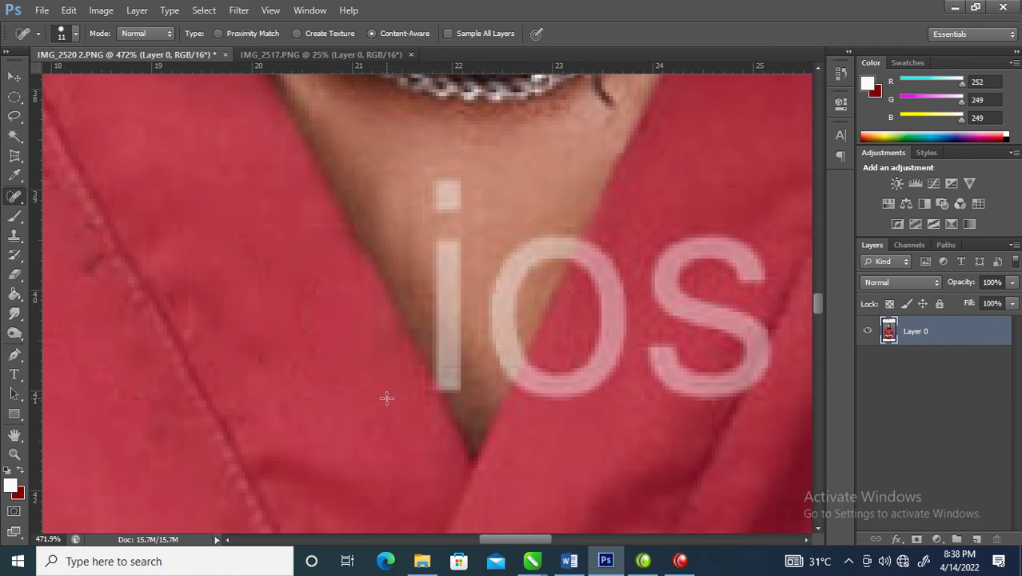
- Heal away the watermark letters i and o over the skin and the V-neck edge
left_click(447, 207)
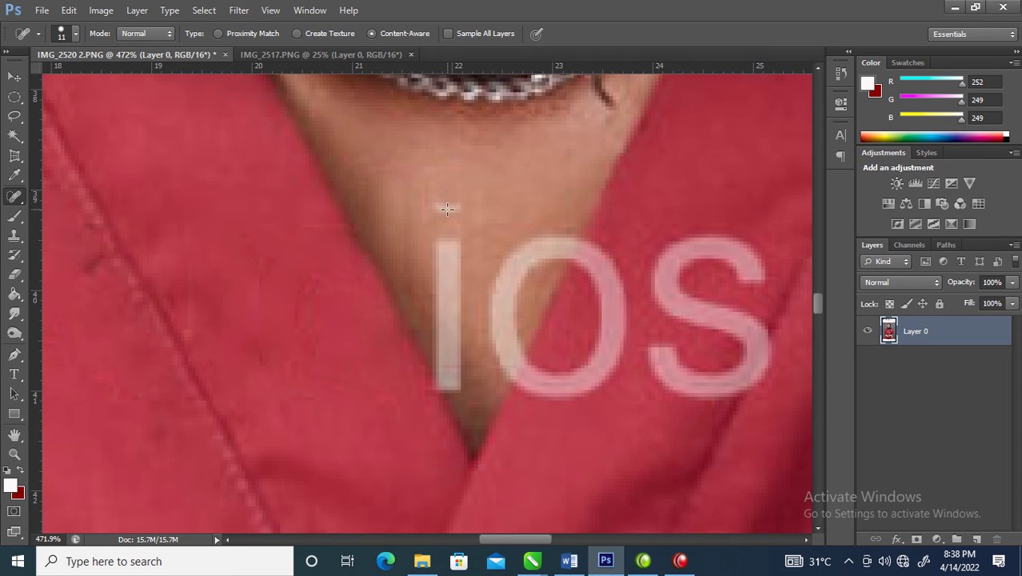
left_click(448, 203)
left_click_drag(445, 172, 451, 399)
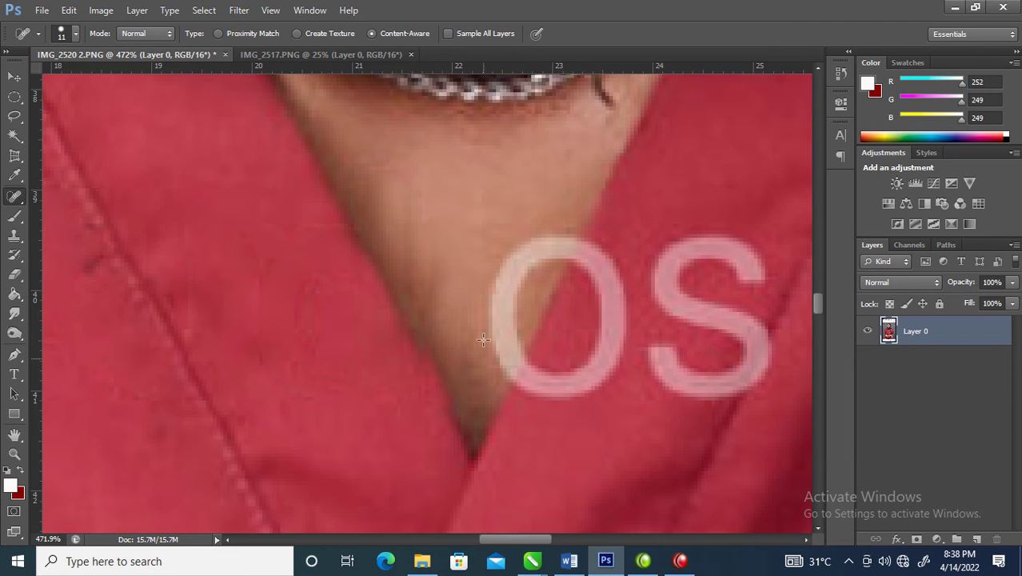
mouse_move(506, 343)
left_mouse_down()
mouse_move(506, 289)
mouse_move(526, 248)
mouse_move(579, 241)
left_mouse_up()
mouse_move(540, 251)
left_mouse_down()
mouse_move(598, 260)
mouse_move(614, 299)
mouse_move(615, 348)
mouse_move(599, 373)
mouse_move(547, 384)
mouse_move(518, 379)
mouse_move(506, 340)
mouse_move(541, 373)
left_mouse_up()
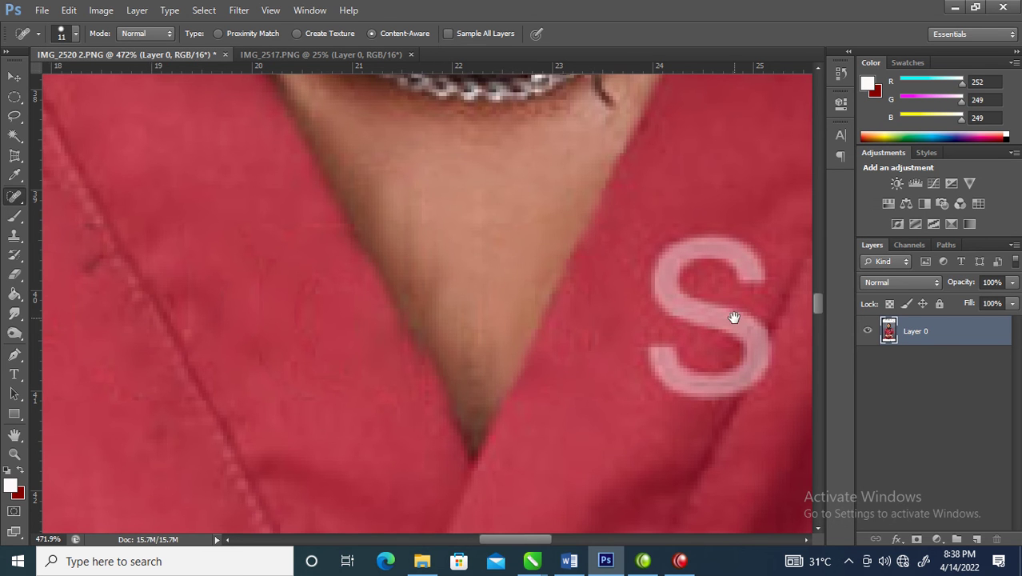
- Paint out the final s of Studios and the P of Preview, undoing and repeating the stroke on the P
left_click_drag(734, 320, 354, 239)
mouse_move(283, 273)
left_mouse_down()
mouse_move(302, 303)
mouse_move(354, 313)
mouse_move(381, 296)
mouse_move(381, 274)
mouse_move(349, 242)
mouse_move(311, 236)
mouse_move(294, 209)
mouse_move(300, 184)
mouse_move(364, 173)
mouse_move(383, 214)
left_mouse_up()
mouse_move(525, 316)
left_mouse_down()
mouse_move(530, 113)
mouse_move(613, 116)
mouse_move(549, 124)
mouse_move(639, 125)
mouse_move(652, 158)
mouse_move(627, 135)
mouse_move(650, 157)
mouse_move(652, 192)
mouse_move(610, 218)
mouse_move(537, 225)
left_mouse_up()
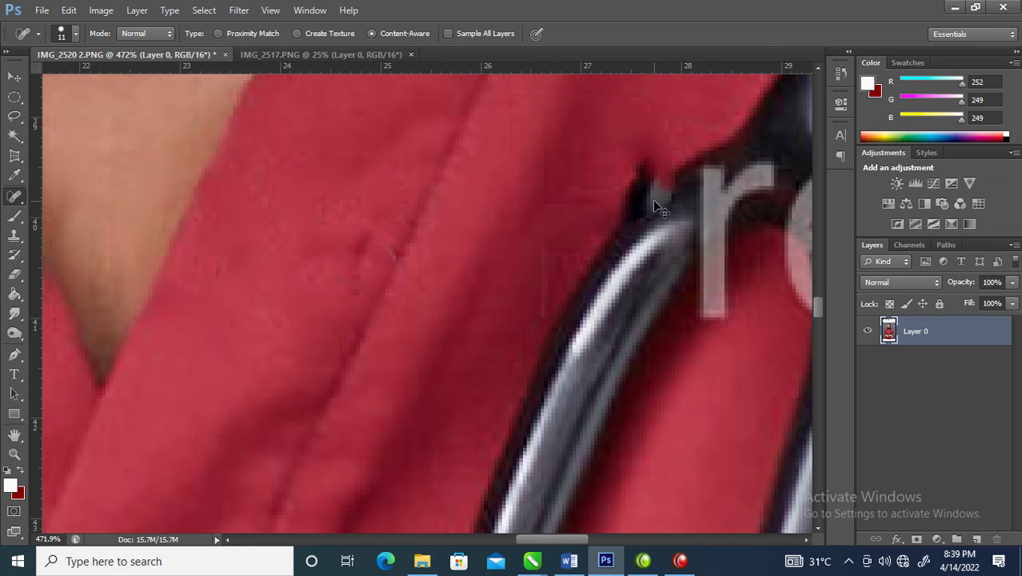
key("ctrl+z")
mouse_move(528, 322)
left_mouse_down()
mouse_move(529, 111)
mouse_move(607, 114)
mouse_move(542, 124)
mouse_move(618, 118)
mouse_move(640, 126)
mouse_move(651, 164)
mouse_move(646, 204)
mouse_move(540, 222)
left_mouse_up()
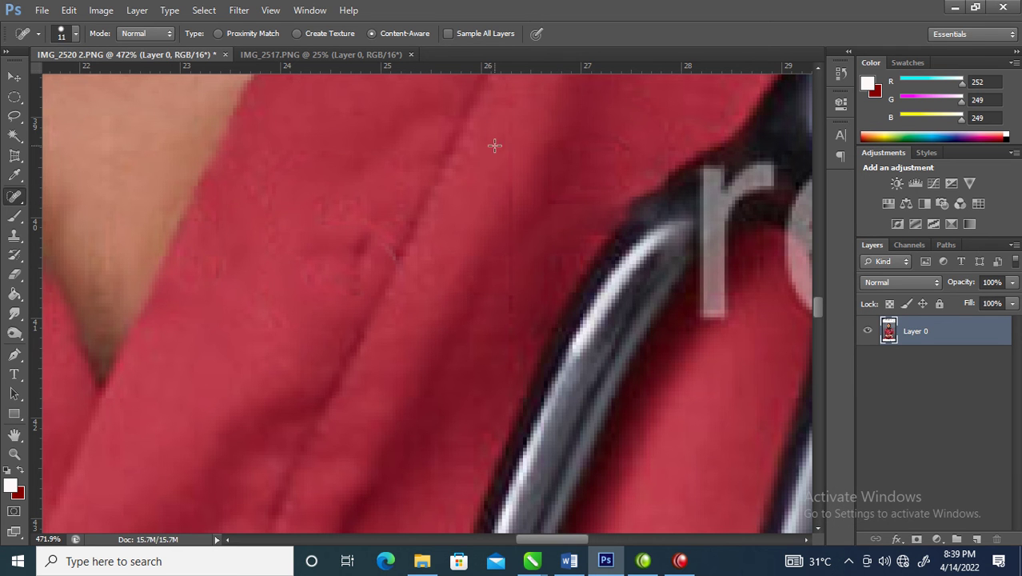
left_click_drag(504, 169, 510, 314)
- Paint out the letters r and e over the stethoscope's fork, undoing and repeating the stroke on the r
left_click_drag(702, 224, 302, 218)
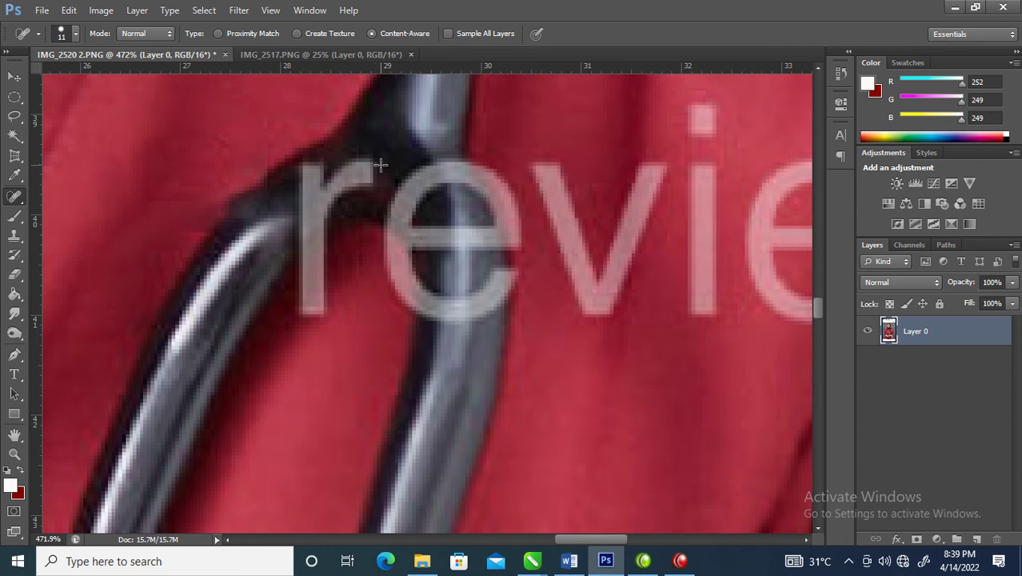
mouse_move(372, 169)
left_mouse_down()
mouse_move(336, 177)
mouse_move(325, 193)
mouse_move(313, 312)
mouse_move(311, 169)
left_mouse_up()
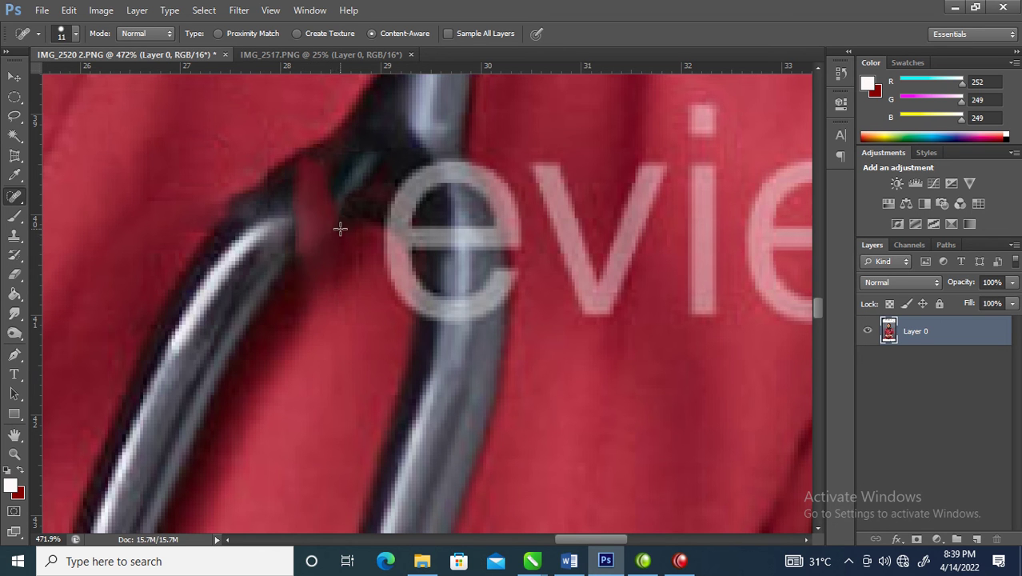
key("ctrl+z")
mouse_move(308, 317)
left_mouse_down()
mouse_move(312, 174)
mouse_move(315, 208)
mouse_move(326, 186)
mouse_move(366, 170)
left_mouse_up()
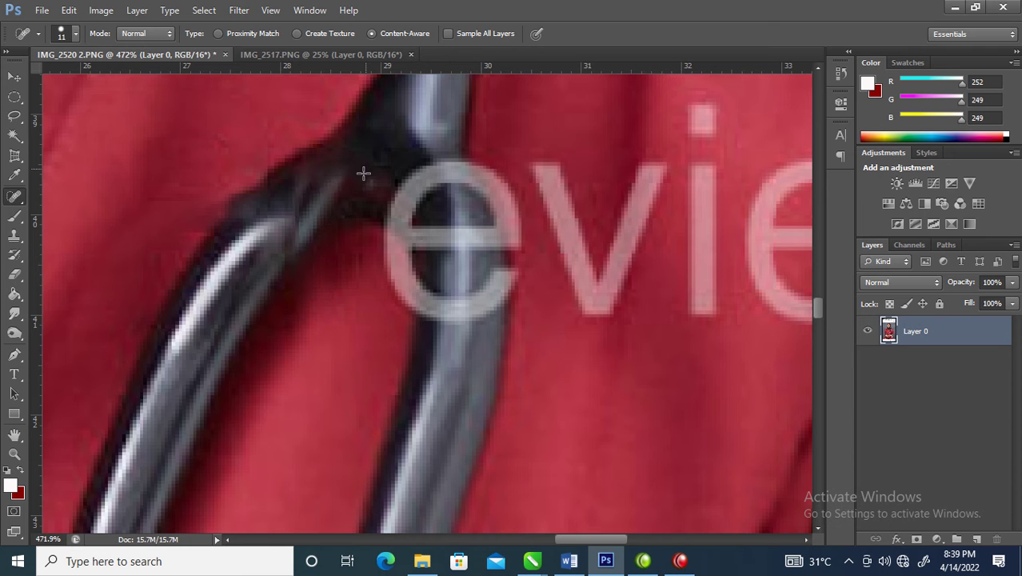
mouse_move(504, 273)
left_mouse_down()
mouse_move(472, 303)
mouse_move(434, 303)
mouse_move(410, 281)
mouse_move(396, 234)
mouse_move(404, 199)
mouse_move(424, 172)
mouse_move(473, 172)
mouse_move(500, 197)
mouse_move(507, 224)
mouse_move(497, 236)
mouse_move(405, 238)
left_mouse_up()
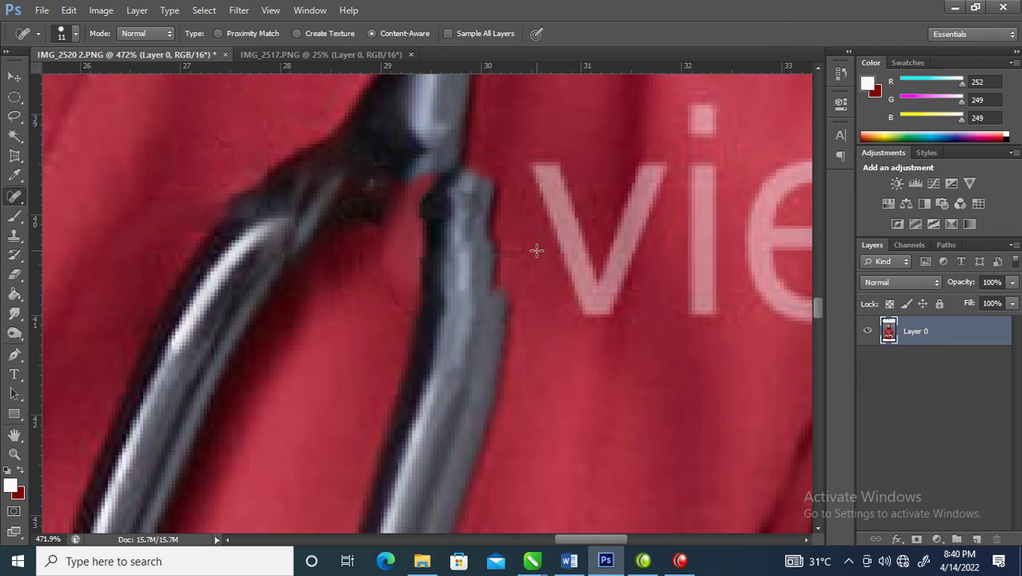
- Heal away the remaining watermark letters v, i, e and w, and fit the whole photo on screen
mouse_move(540, 151)
left_mouse_down()
mouse_move(587, 312)
mouse_move(602, 310)
mouse_move(664, 148)
left_mouse_up()
left_click_drag(706, 112, 706, 315)
left_click_drag(666, 199, 646, 240)
left_click_drag(725, 274, 413, 263)
mouse_move(570, 281)
left_mouse_down()
mouse_move(522, 321)
mouse_move(477, 317)
mouse_move(458, 284)
mouse_move(456, 231)
mouse_move(468, 201)
mouse_move(513, 173)
mouse_move(544, 192)
mouse_move(561, 233)
mouse_move(548, 242)
mouse_move(455, 246)
mouse_move(565, 256)
mouse_move(554, 265)
left_mouse_up()
mouse_move(595, 171)
left_mouse_down()
mouse_move(633, 313)
mouse_move(652, 317)
mouse_move(680, 164)
mouse_move(726, 339)
mouse_move(785, 164)
left_mouse_up()
left_click_drag(724, 339, 710, 338)
left_click_drag(710, 282, 198, 284)
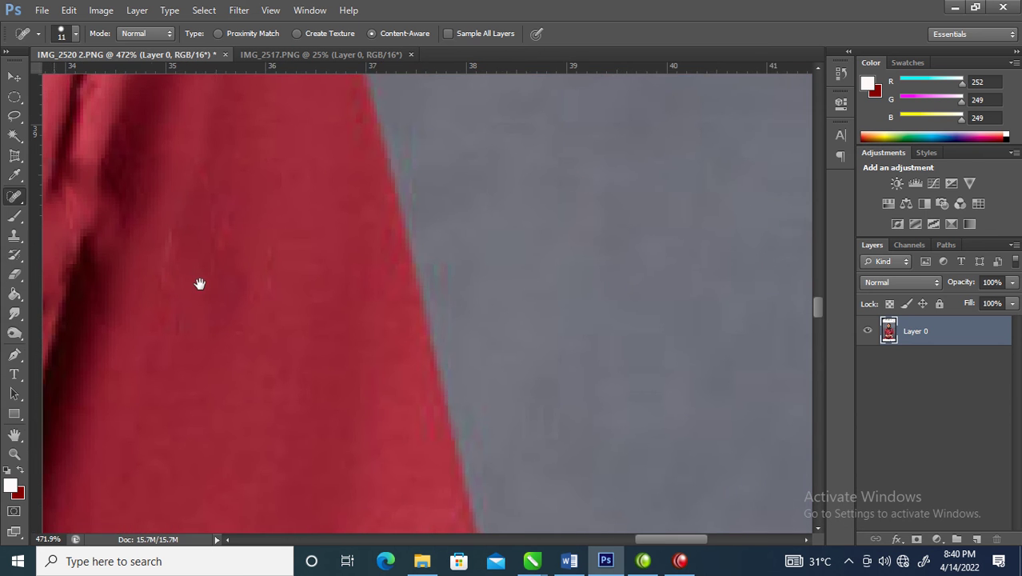
right_click(240, 205)
left_click(300, 215)
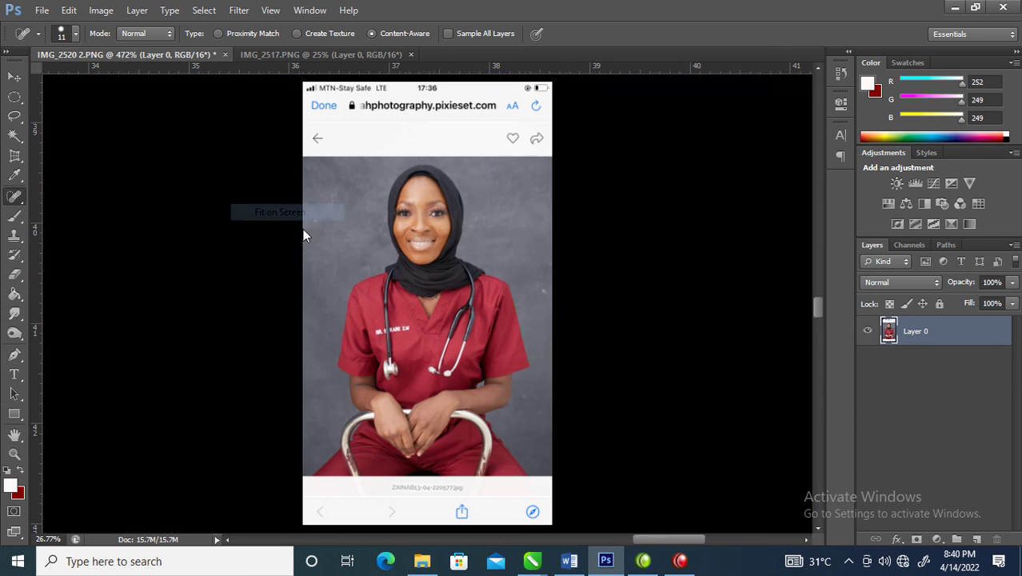
- Outline a clean piece of stethoscope tube above the damaged red spot with the Pen tool and convert the path to a selection
mouse_move(394, 291)
left_mouse_down()
mouse_move(497, 337)
mouse_move(468, 321)
mouse_move(500, 350)
left_mouse_up()
left_click_drag(738, 357, 572, 376)
left_click_drag(232, 328, 235, 383)
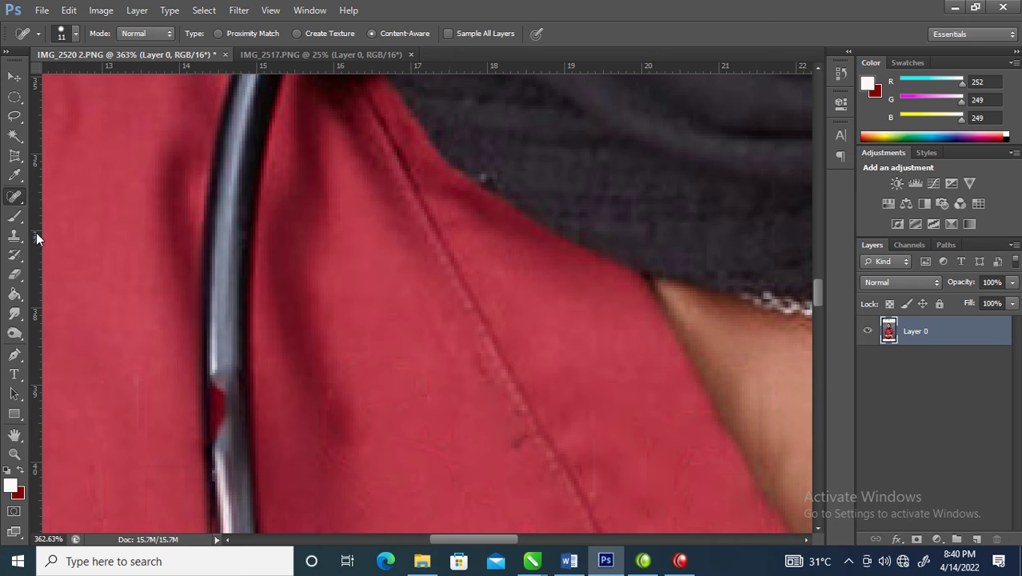
key("p")
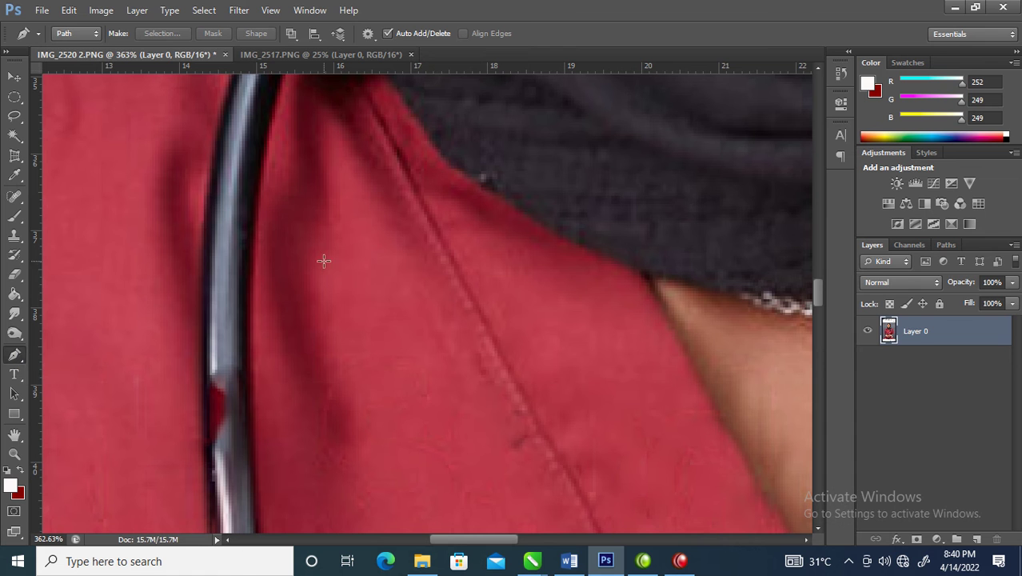
left_click(208, 318)
left_click_drag(207, 376, 225, 382)
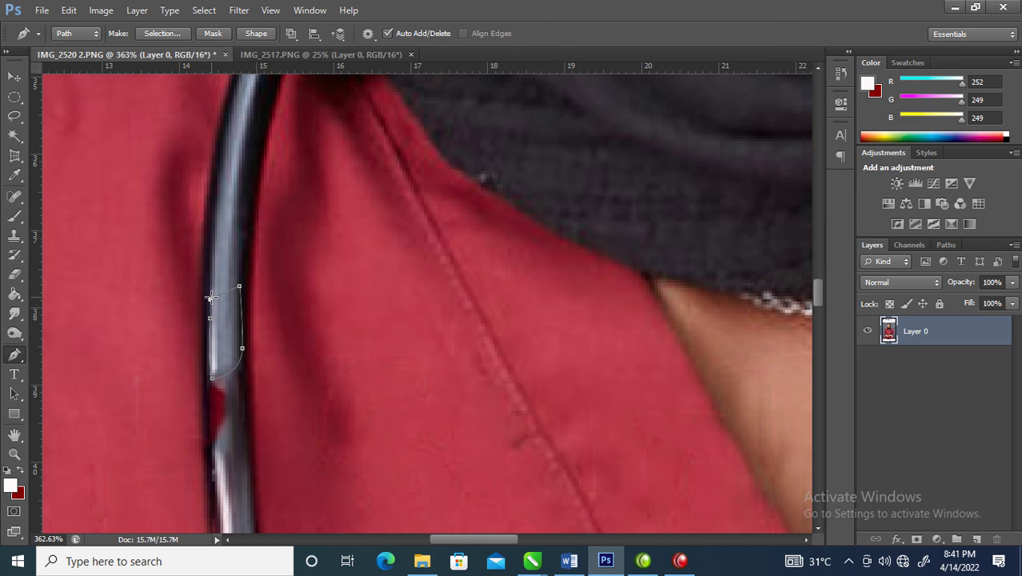
left_click(211, 301)
key("ctrl+Return")
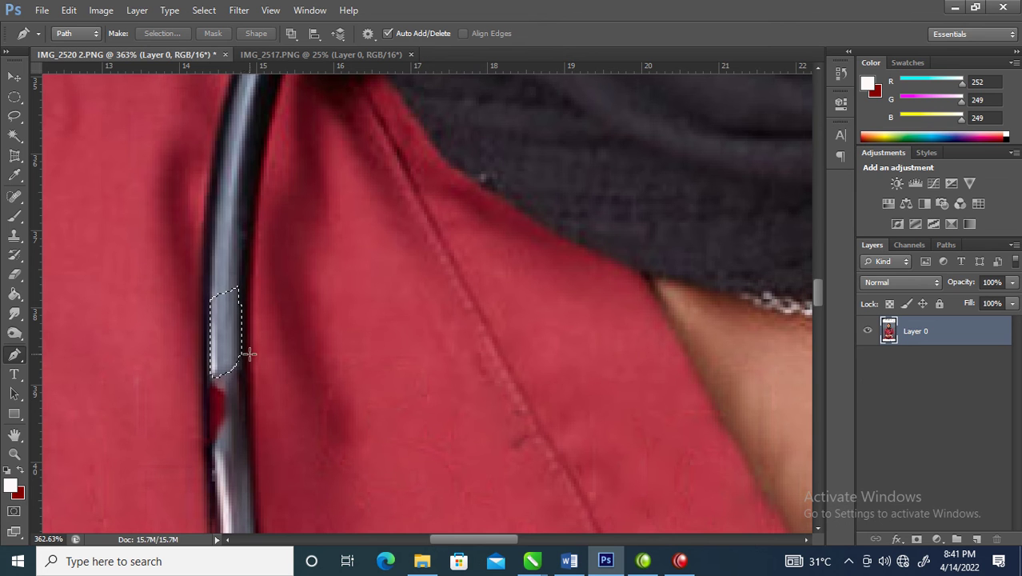
- Feather the tube selection by 6 pixels and copy it to a new layer
key("l")
right_click(230, 316)
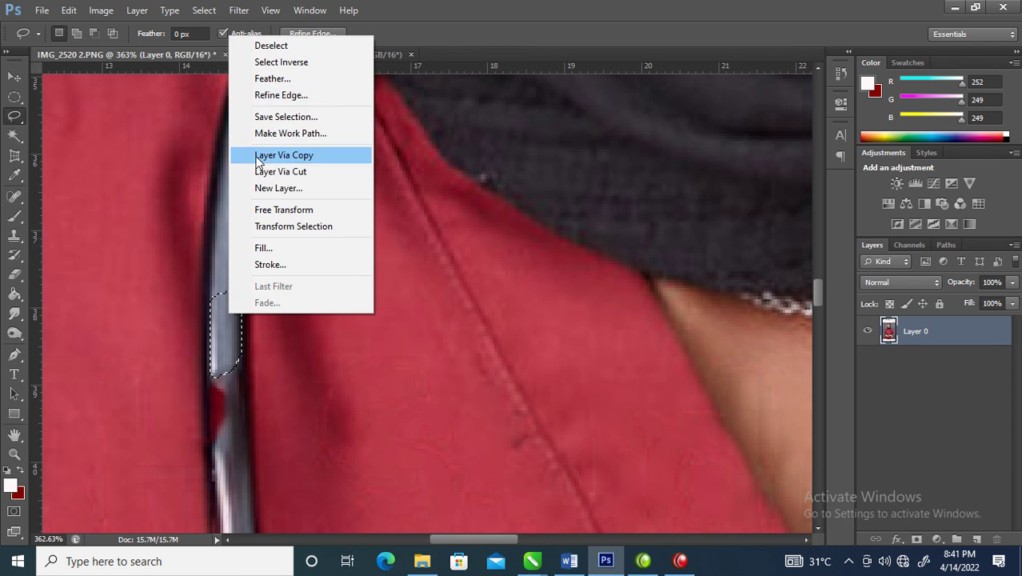
left_click(324, 78)
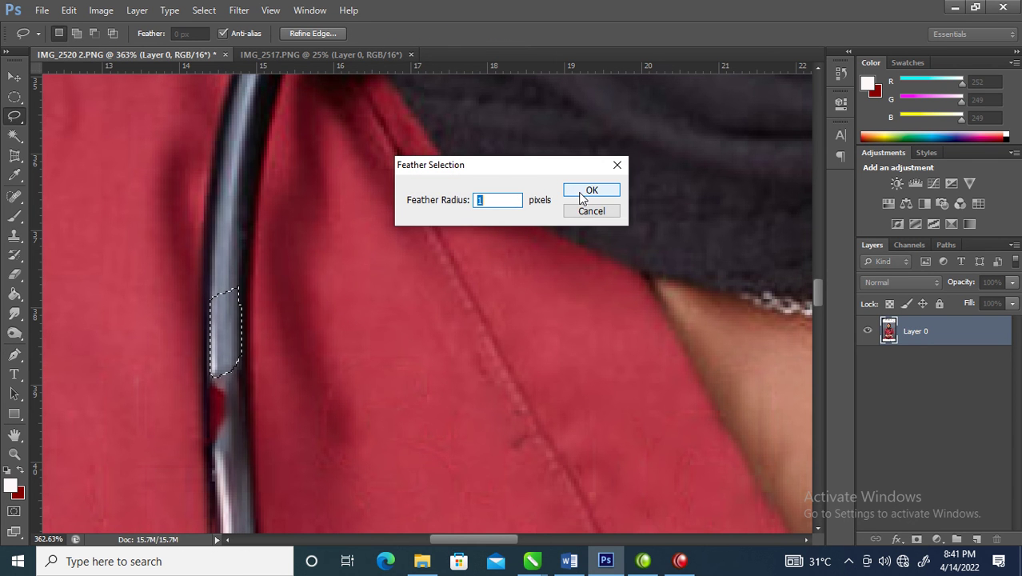
type("5")
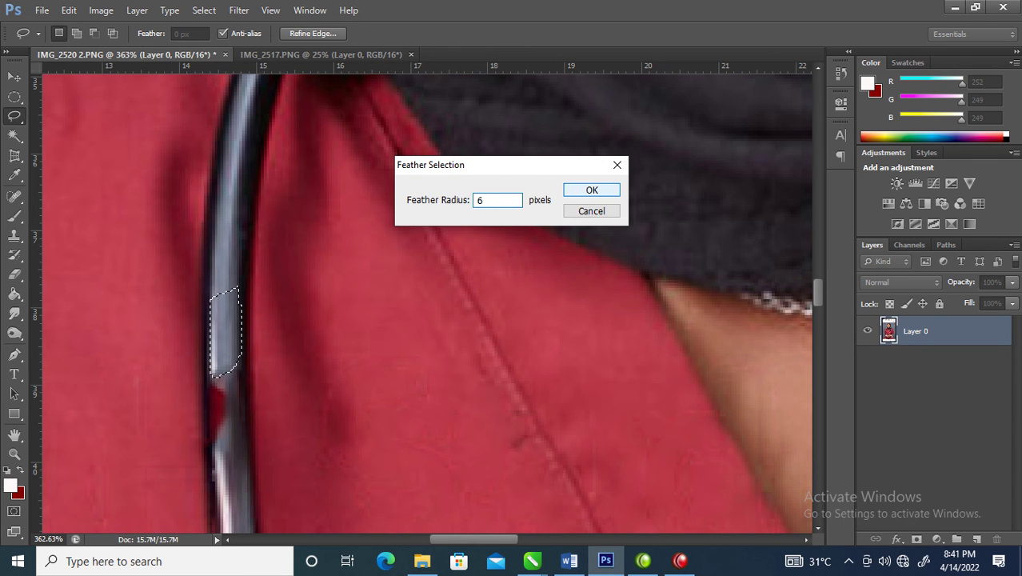
left_click(584, 196)
key("ctrl+j")
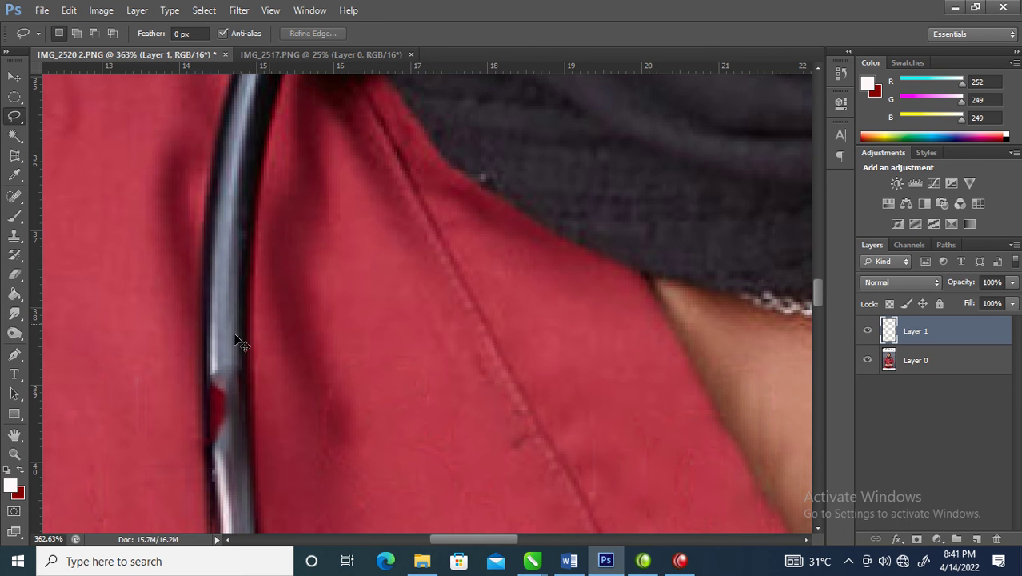
- Move the copied tube patch down over the red gap, duplicate its layer twice and fit the photo on screen
key("ctrl+t")
left_click_drag(224, 329, 226, 394)
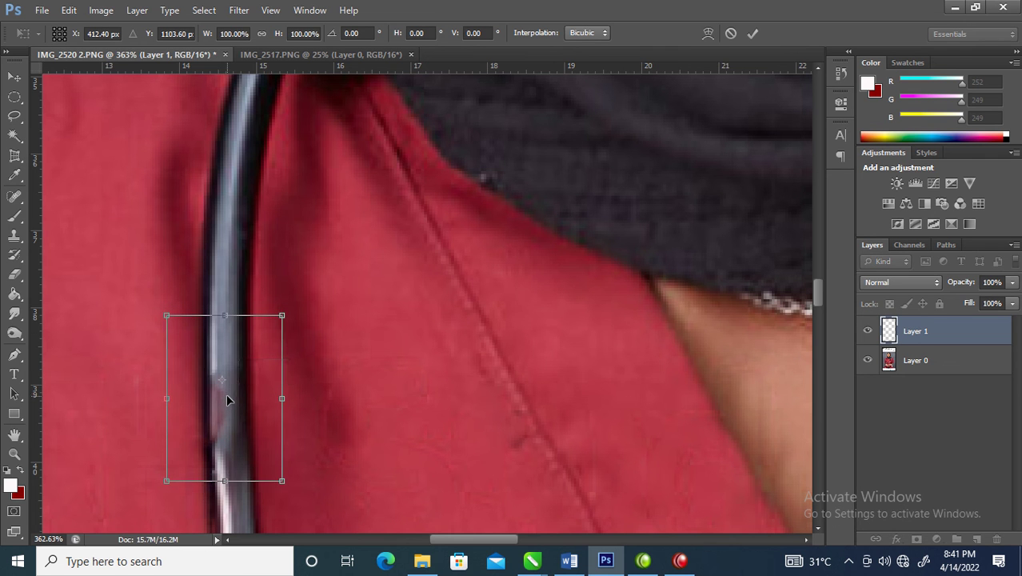
key("Return")
key("l")
key("ctrl+j")
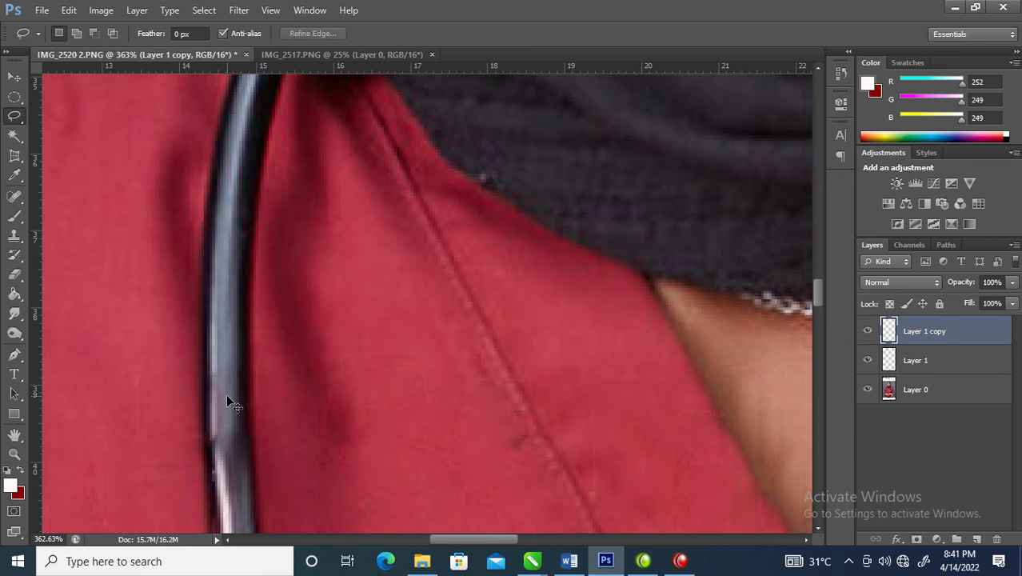
key("ctrl+j")
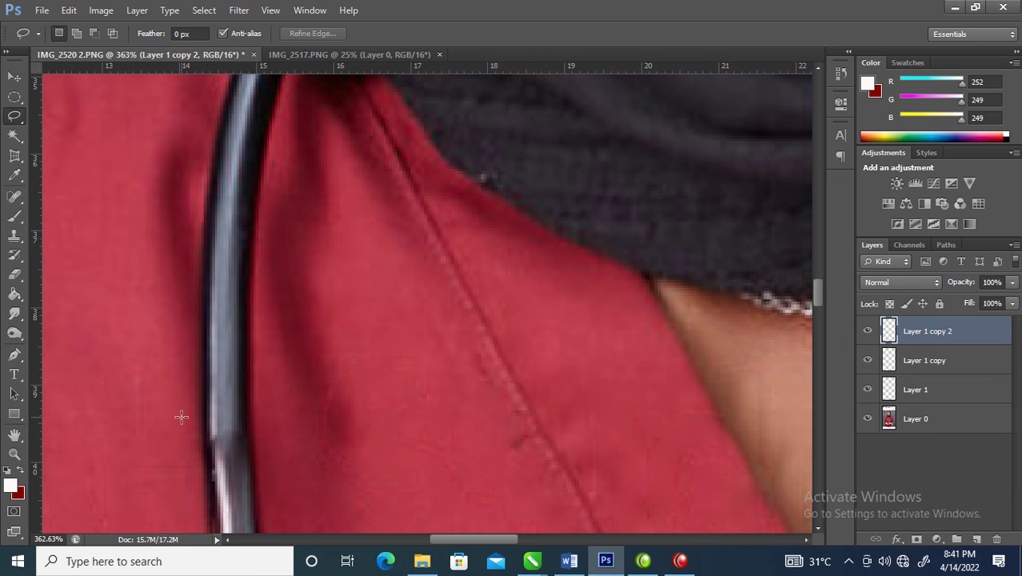
right_click(269, 224)
left_click(328, 232)
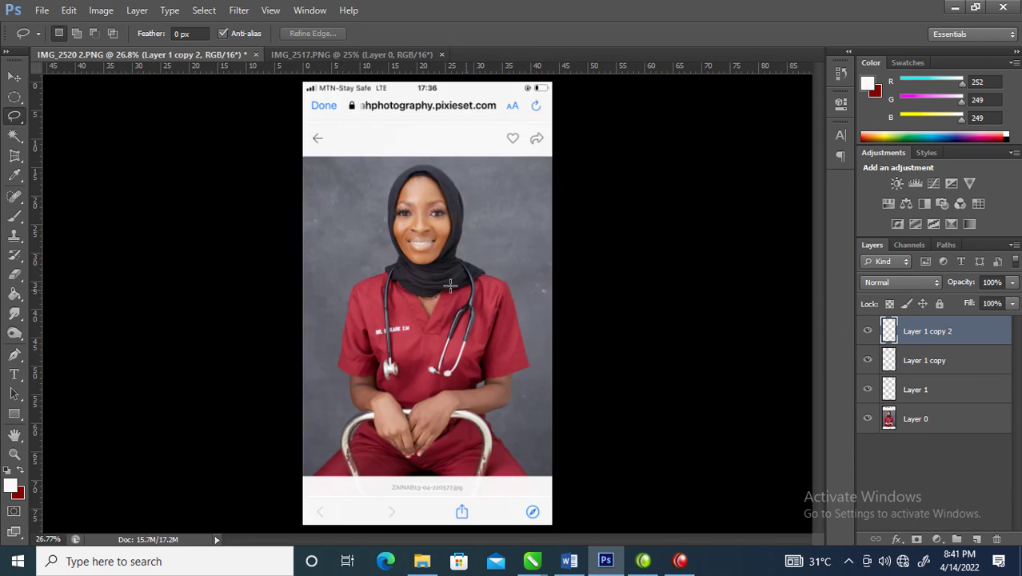
- Place a slightly enlarged copy of the tube patch lower down over the remaining seam, and duplicate its layer
mouse_move(376, 297)
left_mouse_down()
mouse_move(493, 354)
mouse_move(470, 331)
mouse_move(445, 365)
left_mouse_up()
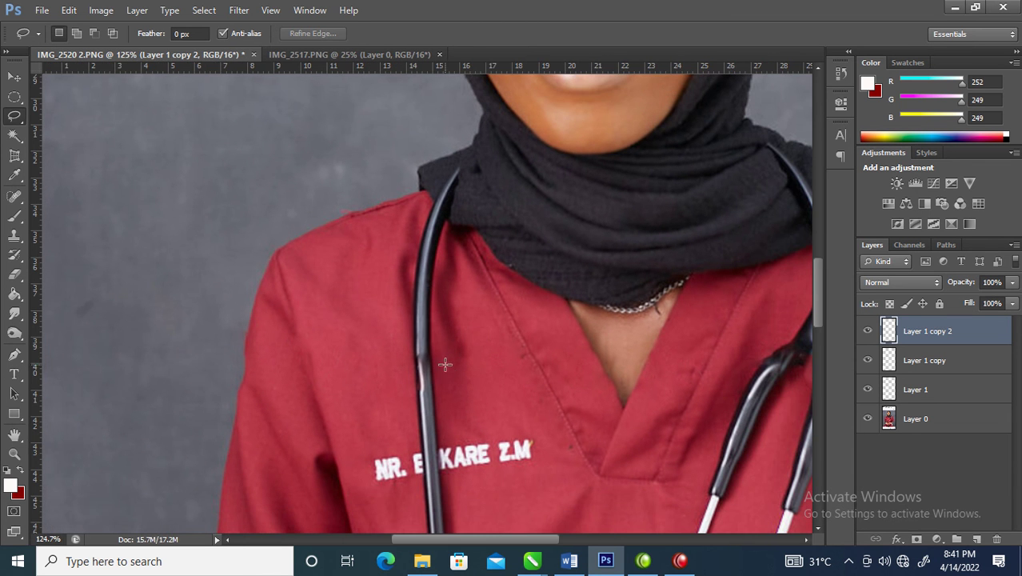
left_click_drag(411, 309, 468, 379)
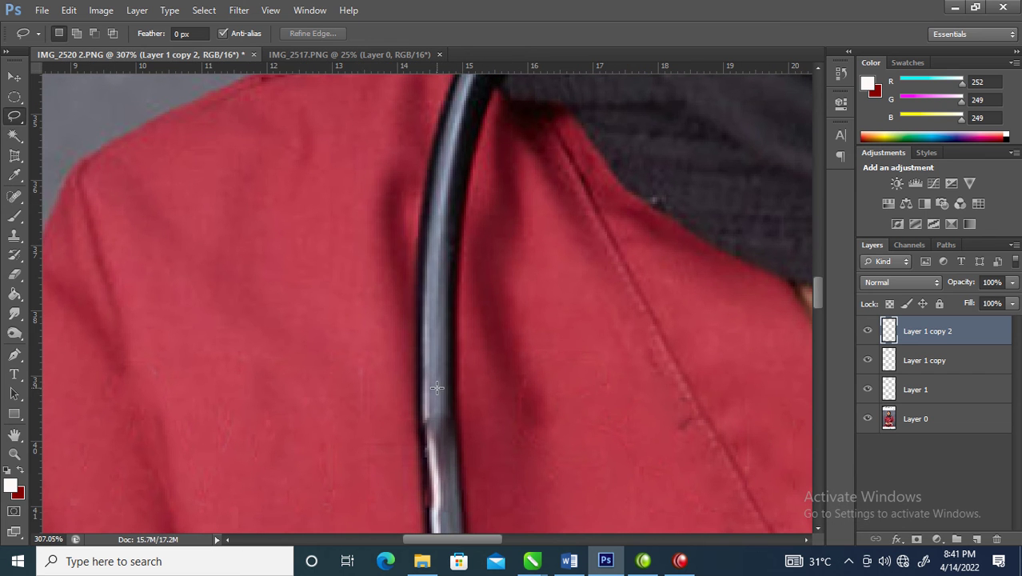
left_click(15, 77)
left_click_drag(439, 358, 446, 424)
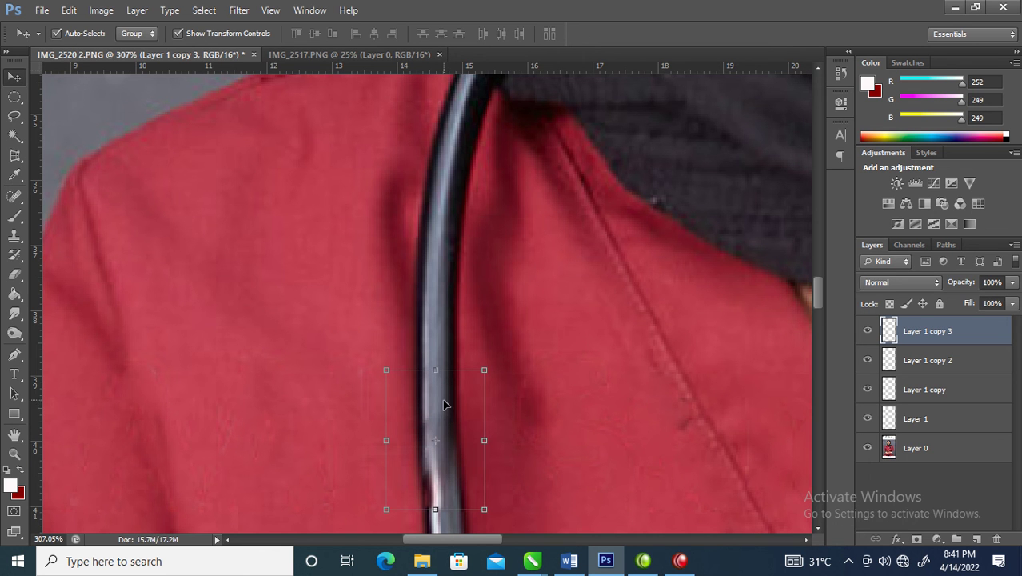
left_click_drag(495, 367, 489, 362)
key("Escape")
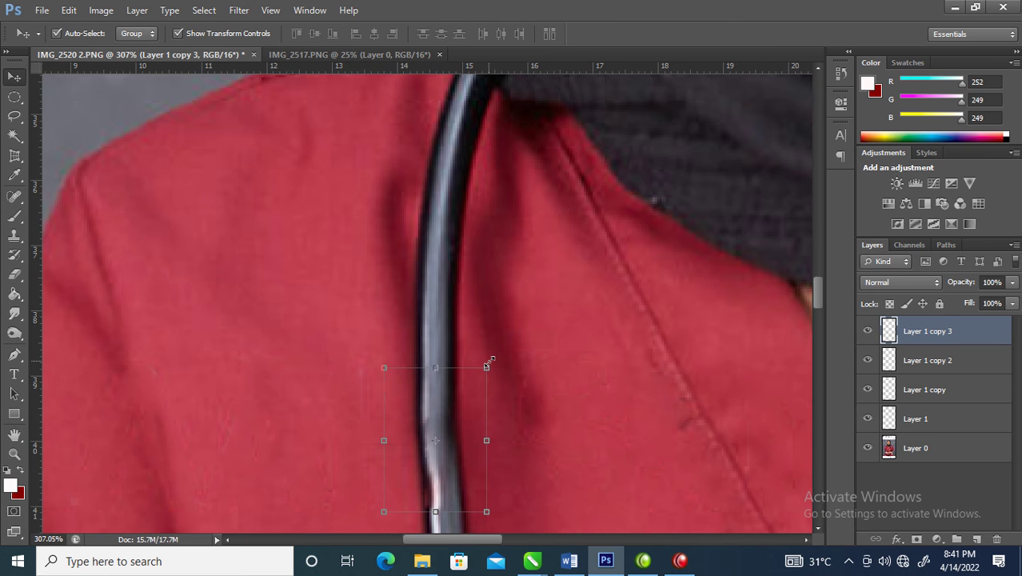
key("ctrl+j")
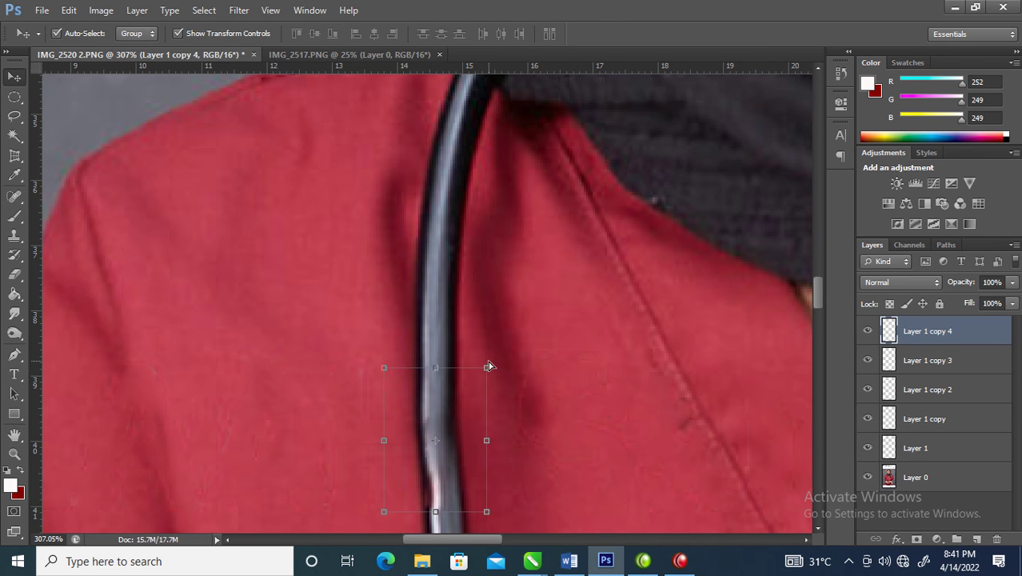
- Select Layer 0 and crop the image with the Perspective Crop Tool to the portrait photo, cutting off the phone browser bars above and below
right_click(675, 277)
left_click(721, 284)
left_click_drag(443, 296, 564, 467)
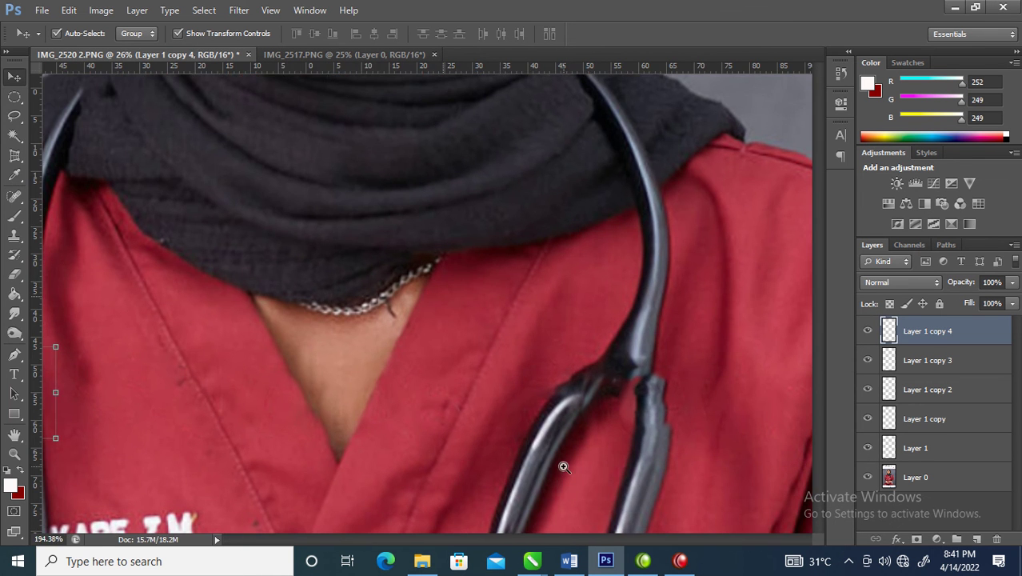
mouse_move(637, 357)
left_mouse_down()
mouse_move(671, 402)
mouse_move(651, 360)
mouse_move(624, 362)
left_mouse_up()
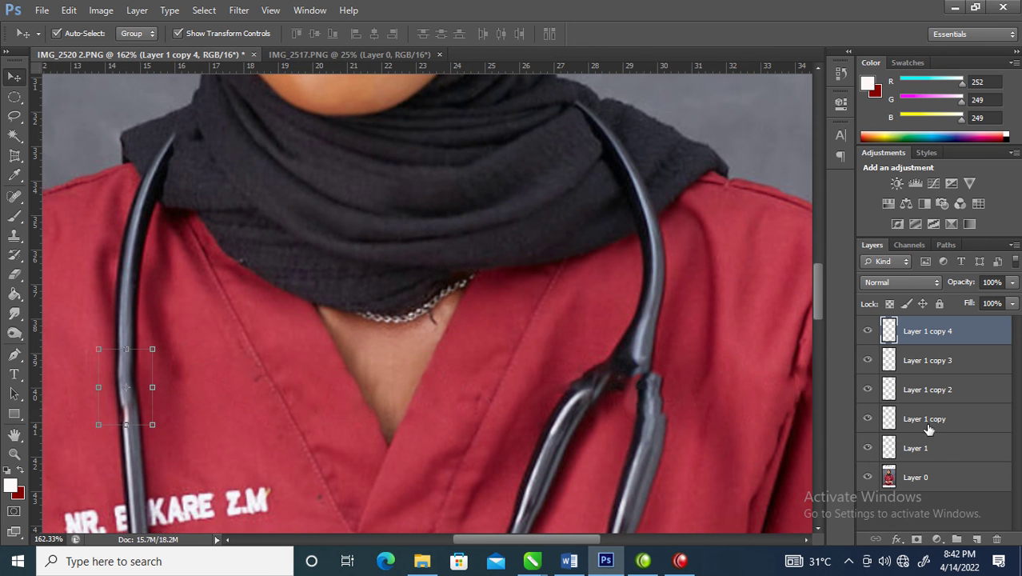
left_click(908, 478)
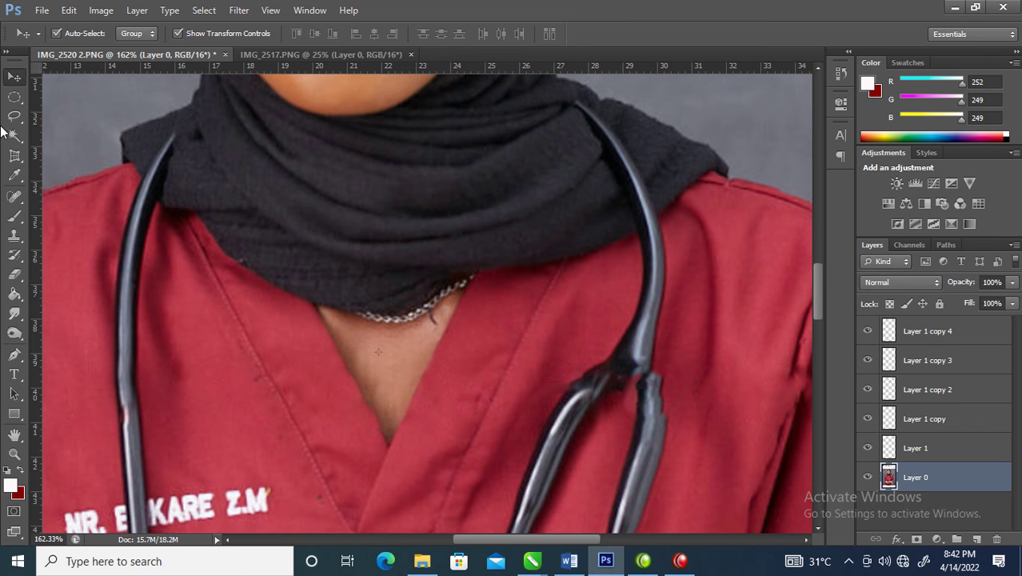
right_click(567, 251)
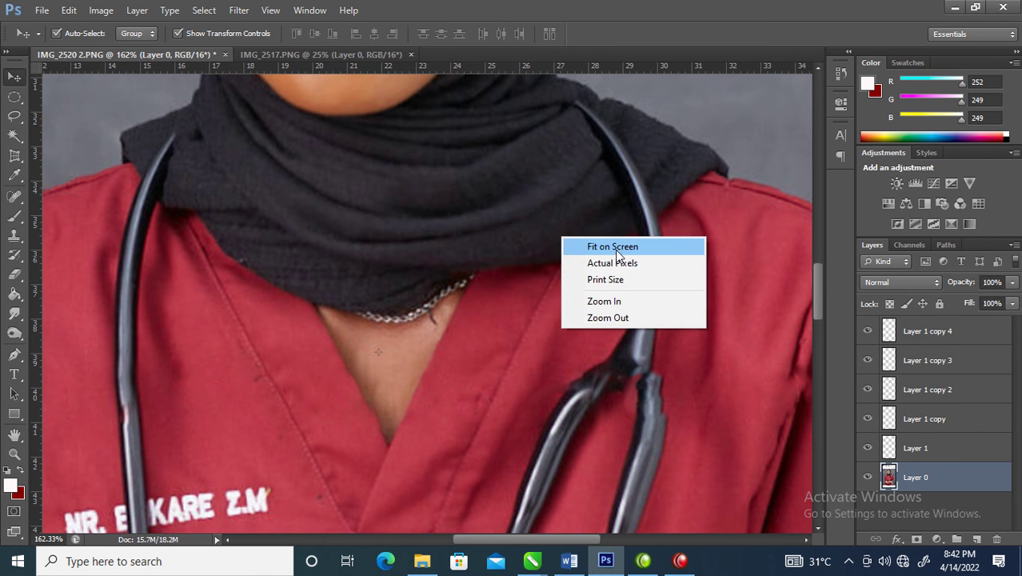
left_click(616, 248)
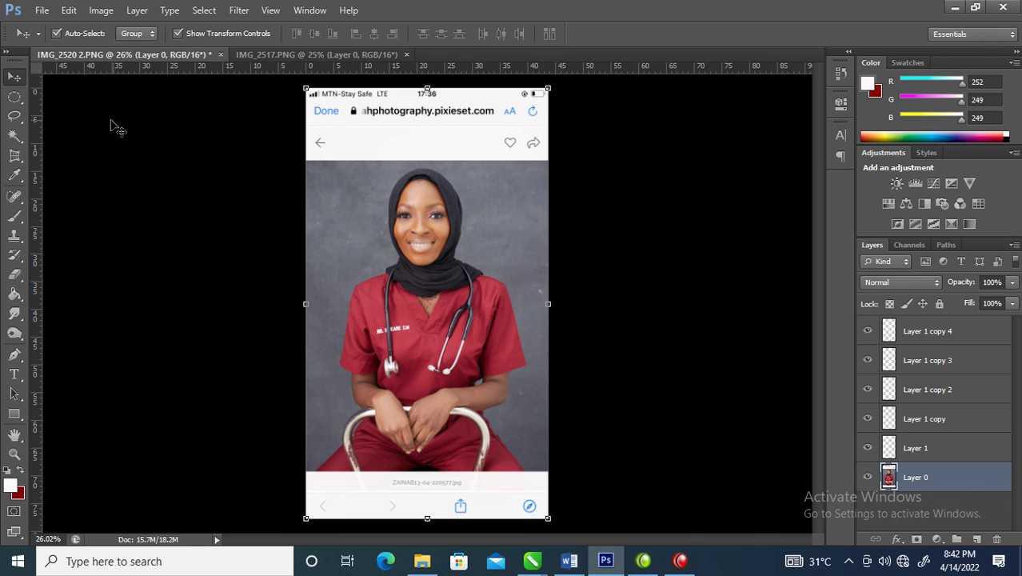
left_click(15, 156)
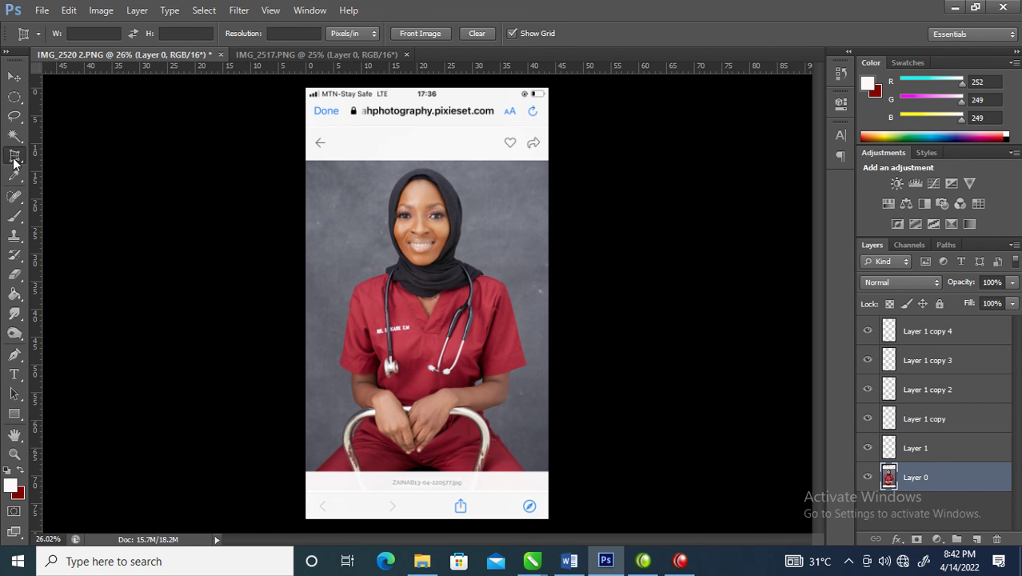
right_click(13, 162)
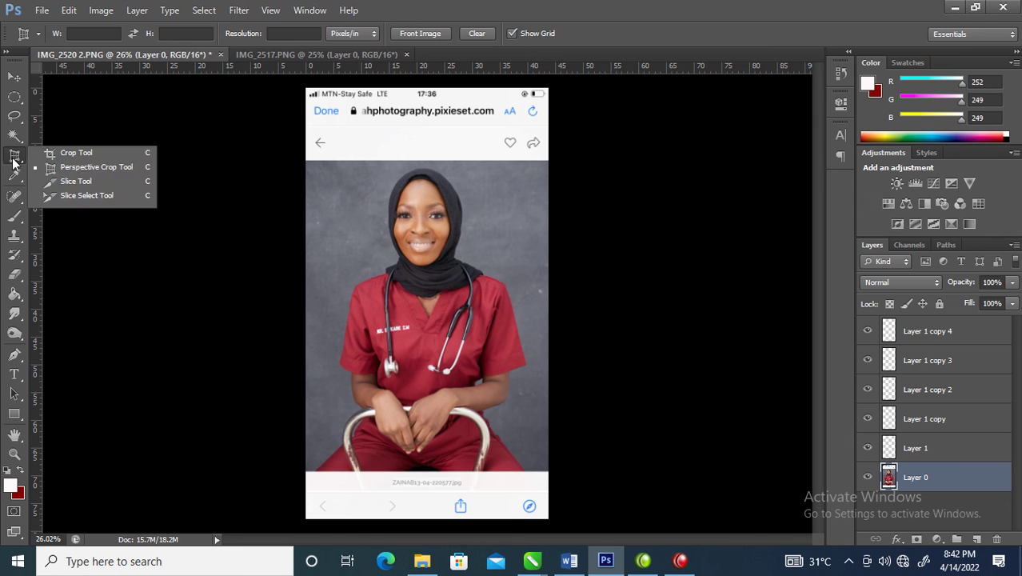
left_click(80, 168)
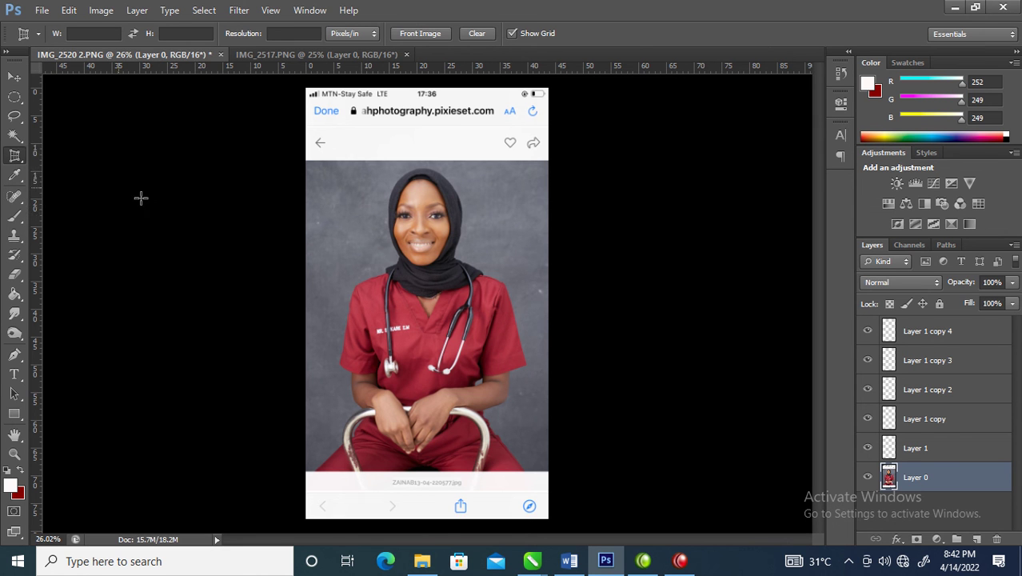
left_click_drag(302, 163, 565, 472)
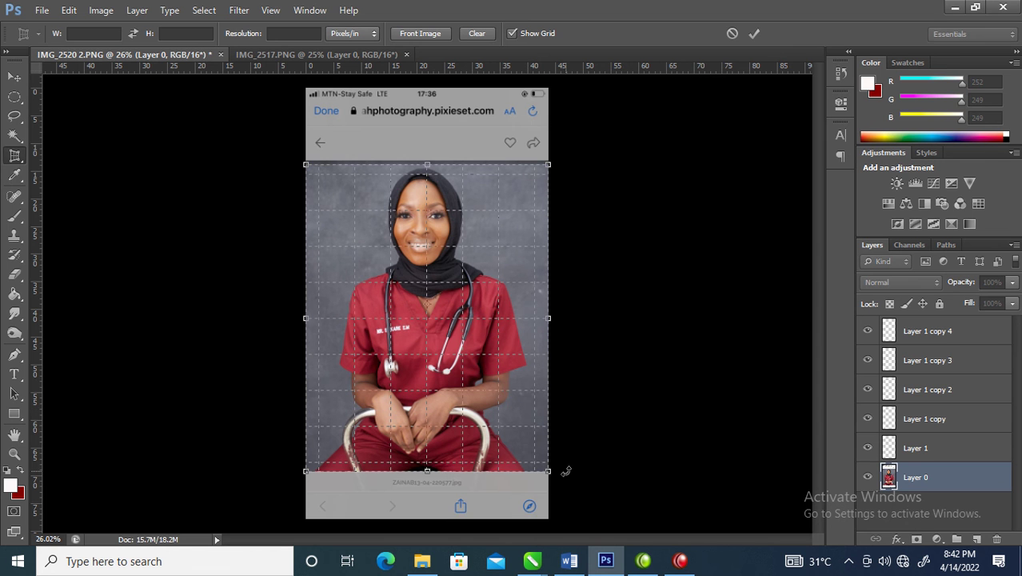
key("Return")
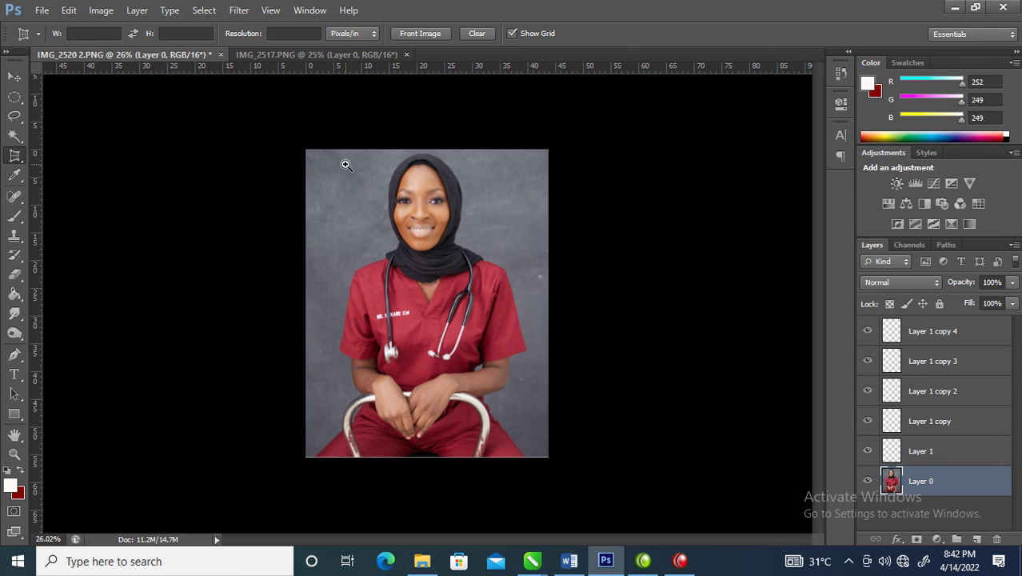
- Outline a clean piece of the stethoscope's right branch below the broken fork with the Pen tool, and copy it to a new layer
left_click_drag(306, 182, 355, 231)
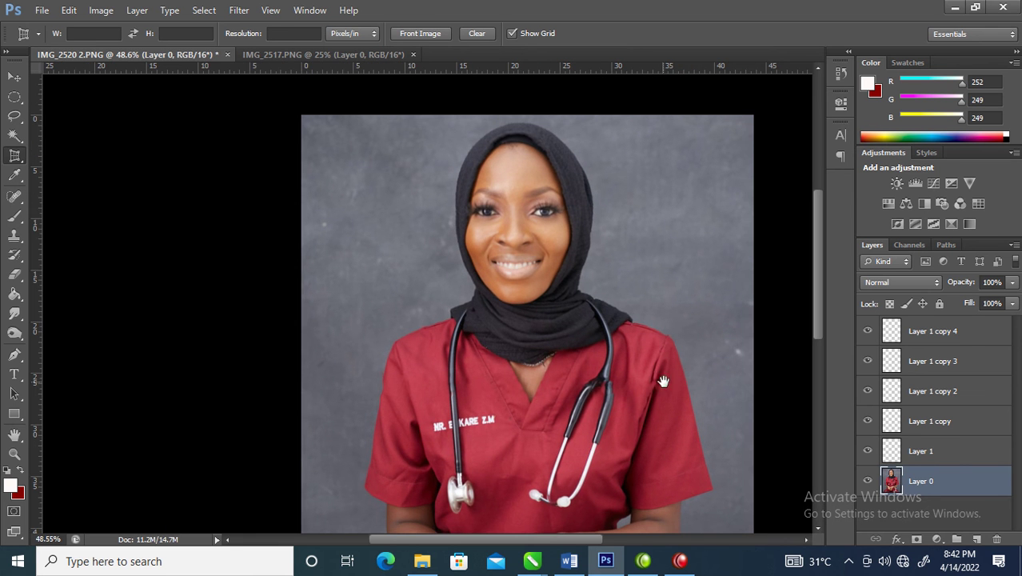
left_click_drag(664, 381, 569, 273)
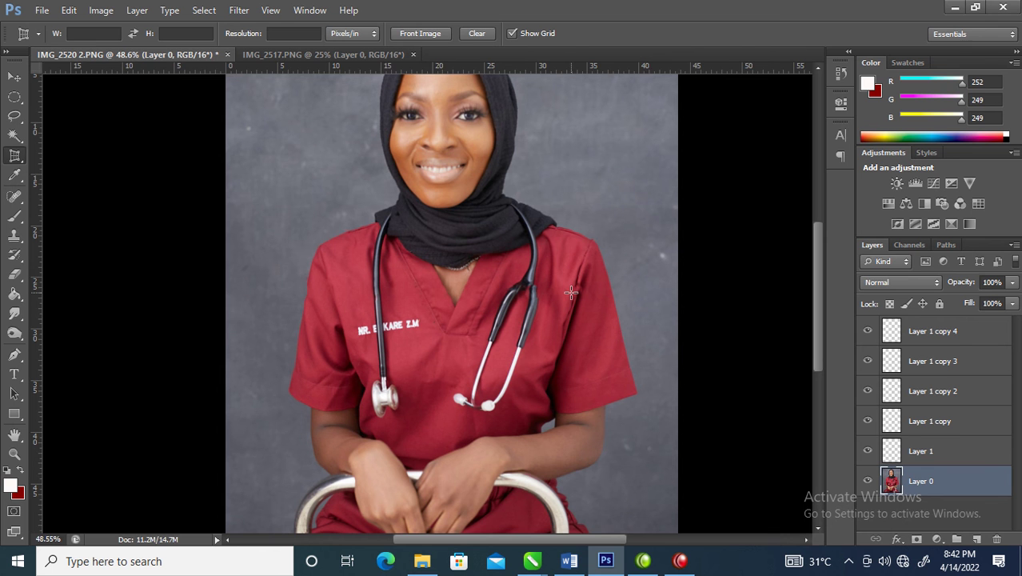
key("Tab")
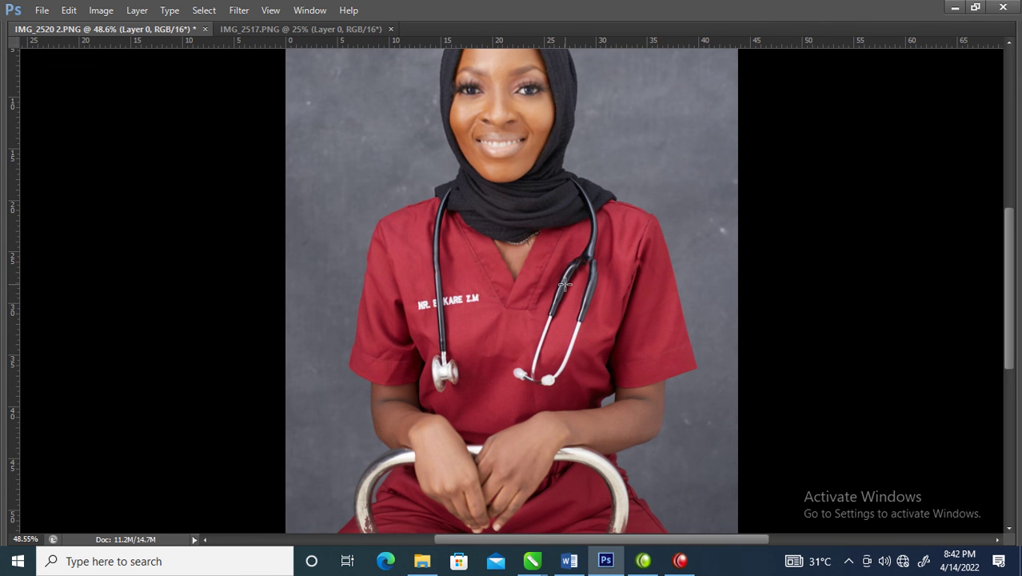
scroll(605, 282, "up", 5)
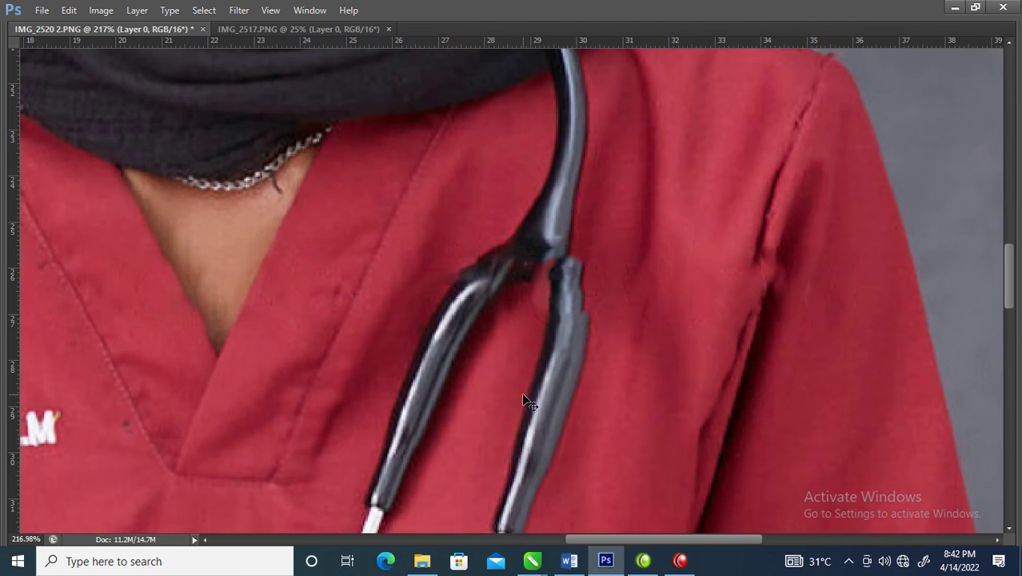
left_click(550, 332)
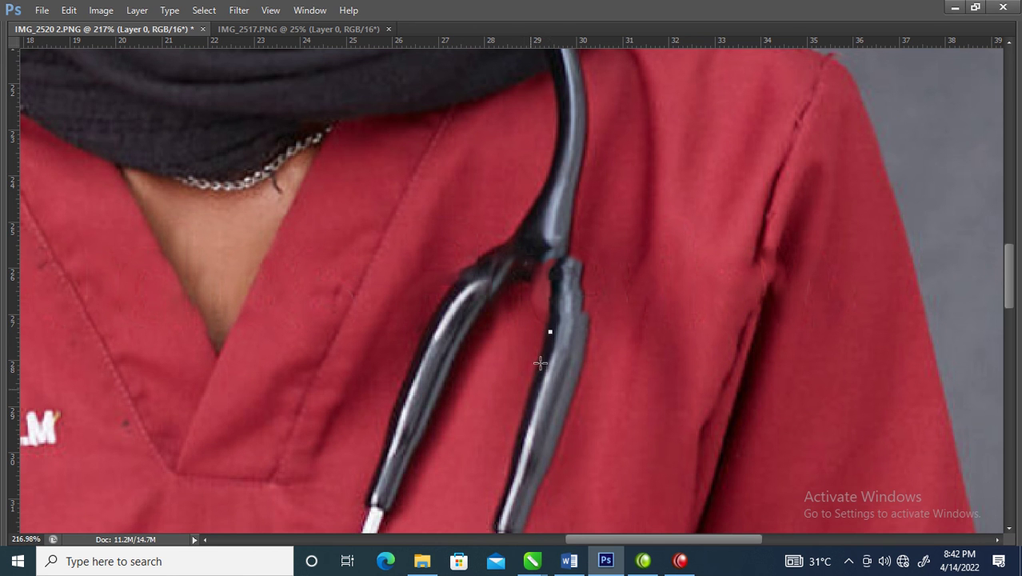
left_click(521, 432)
left_click(559, 436)
left_click_drag(583, 349, 586, 340)
key("ctrl+Return")
key("ctrl+d")
key("ctrl+j")
- Move the copied branch piece up over the break at the fork and warp it to curve into the joint
key("ctrl+t")
left_click_drag(552, 406, 573, 312)
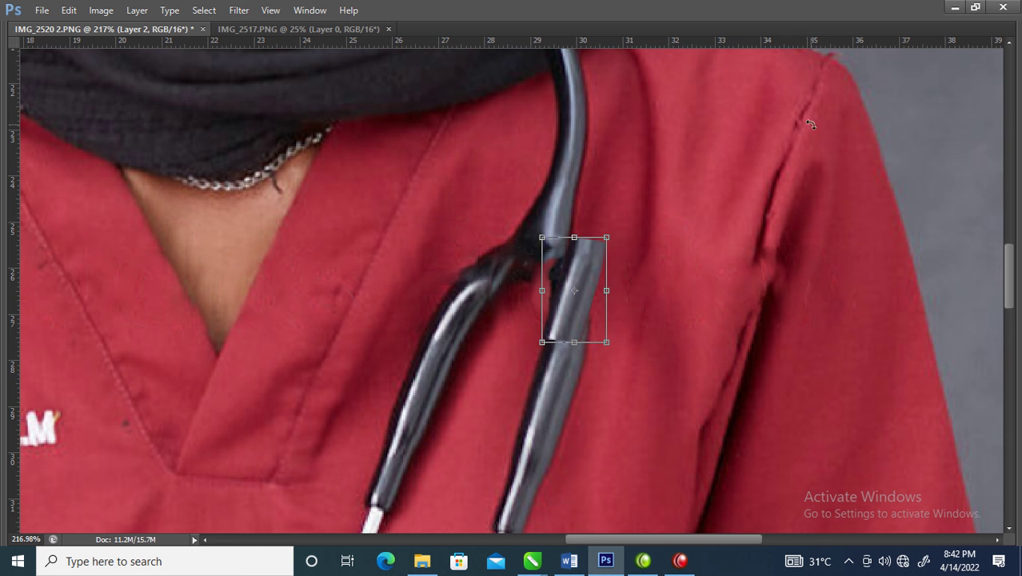
key("Tab")
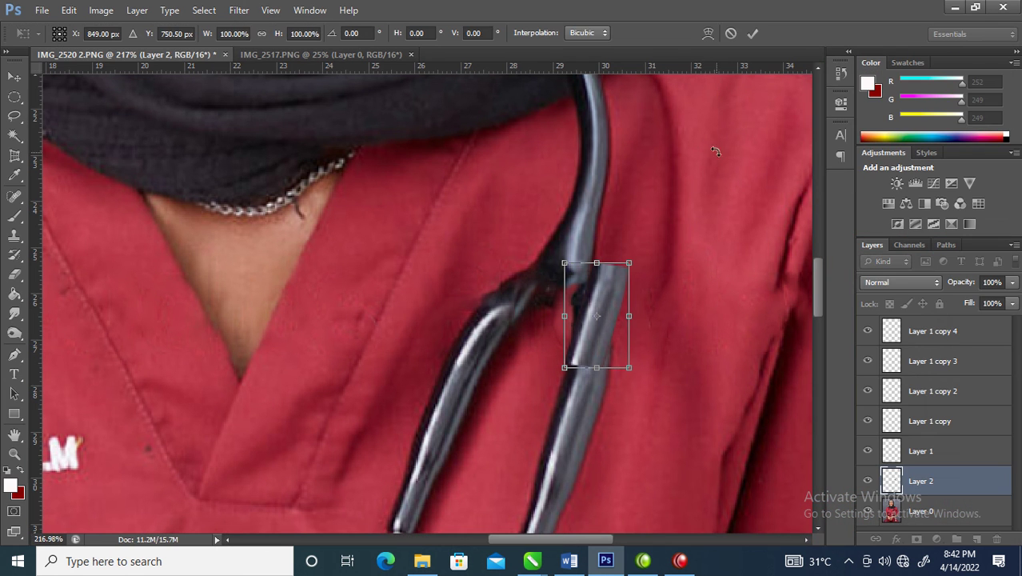
left_click(708, 33)
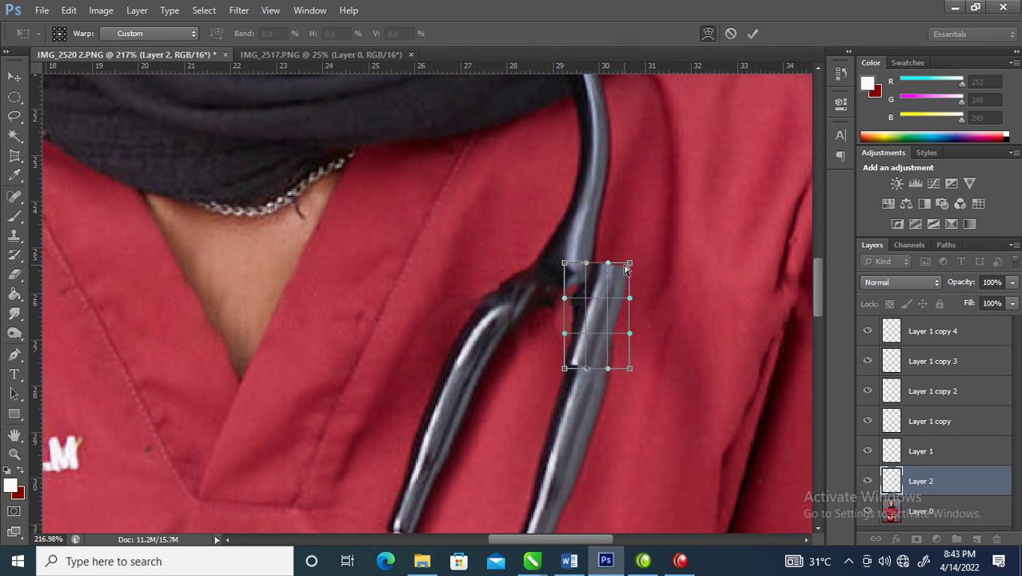
left_click_drag(631, 264, 502, 269)
left_click_drag(613, 264, 585, 262)
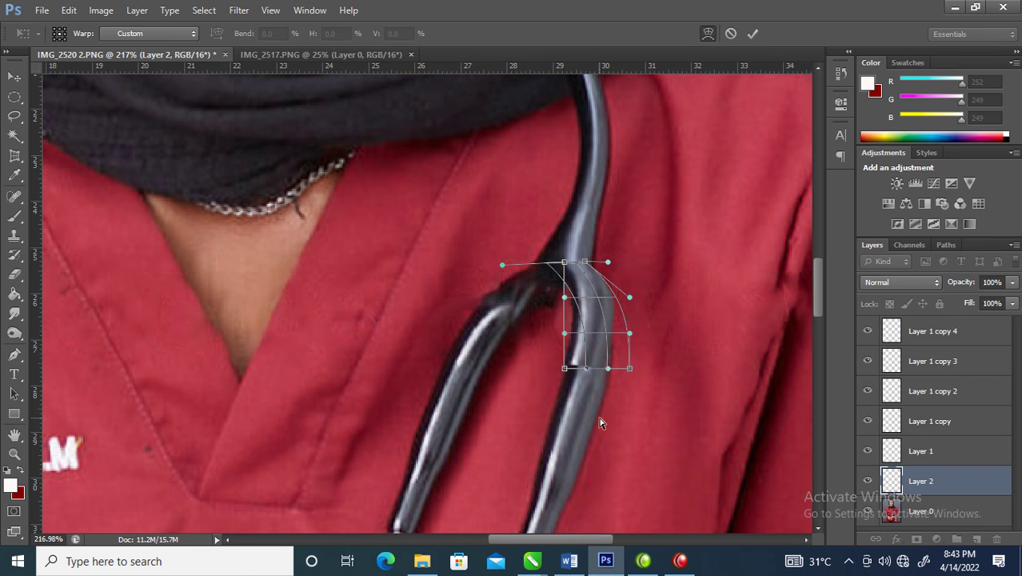
left_click_drag(564, 373, 560, 391)
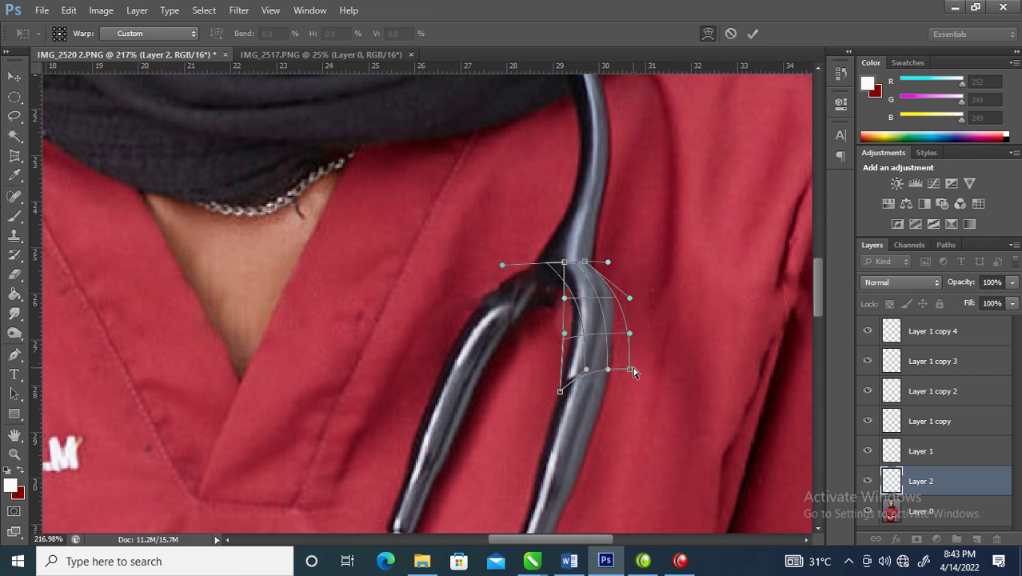
left_click_drag(630, 371, 626, 410)
left_click_drag(631, 301, 650, 300)
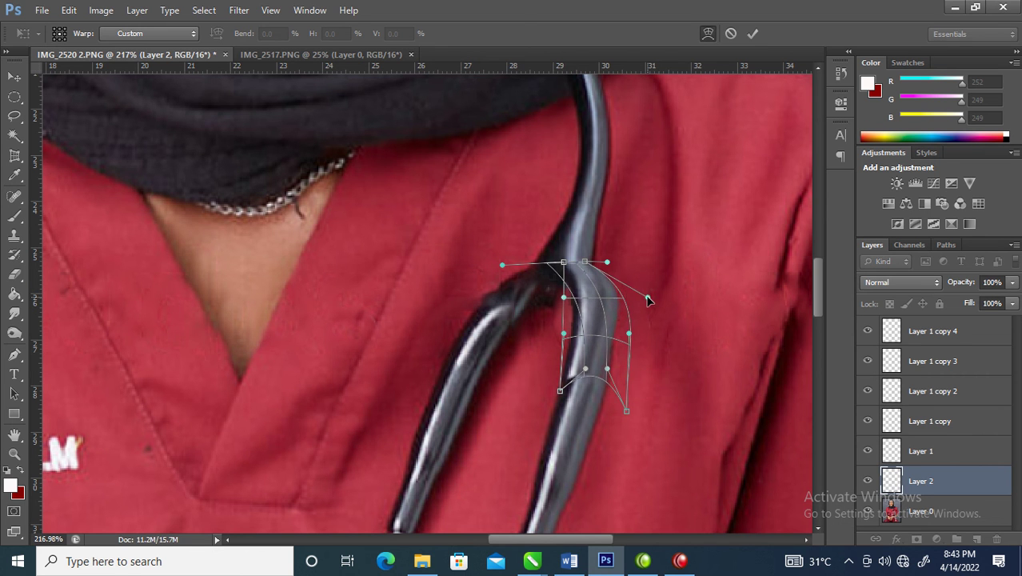
left_click_drag(631, 335, 631, 361)
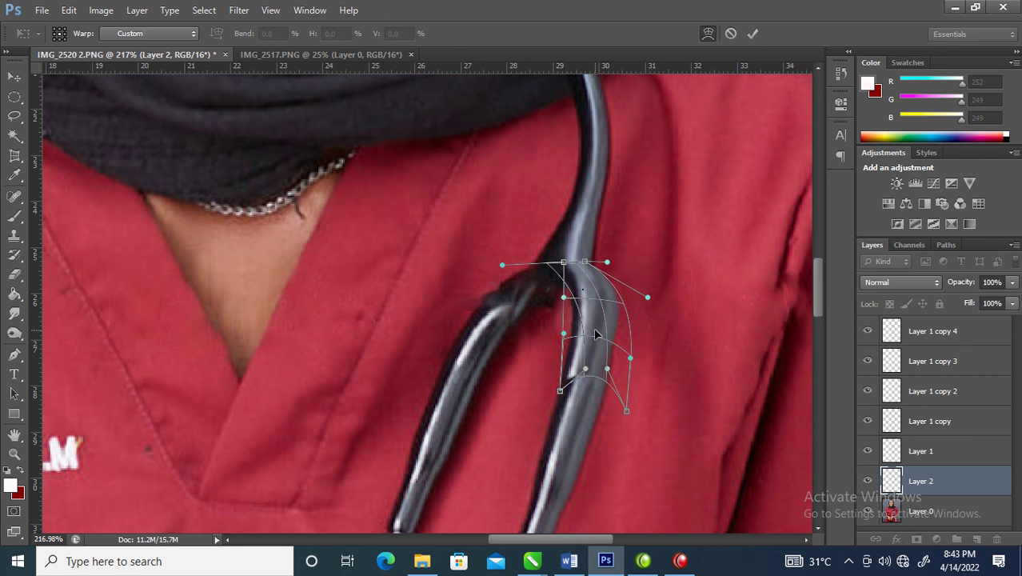
key("Return")
- Add a layer mask to the warped patch and paint its lower seam away with a black brush of size 11
key("p")
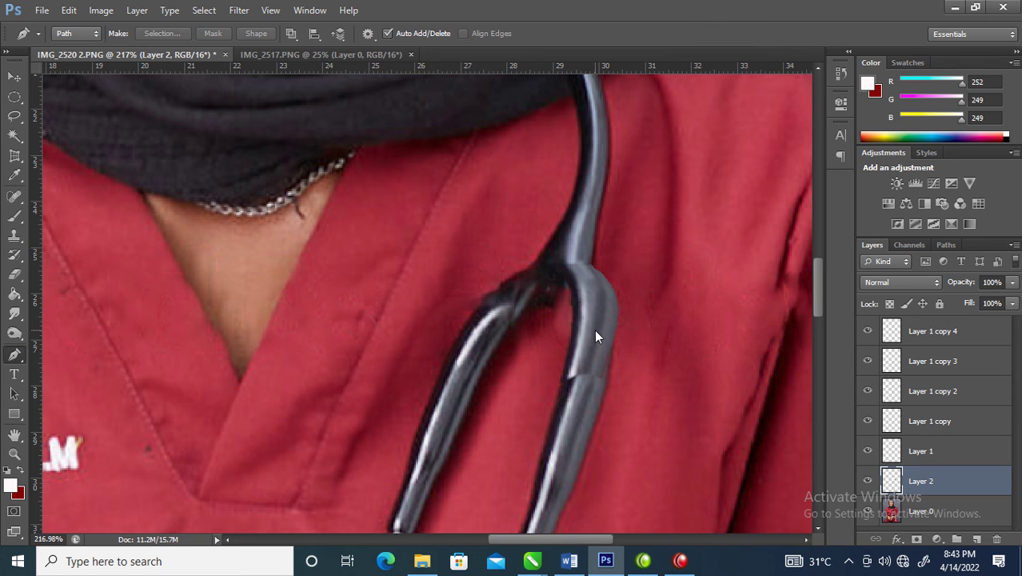
left_click(917, 540)
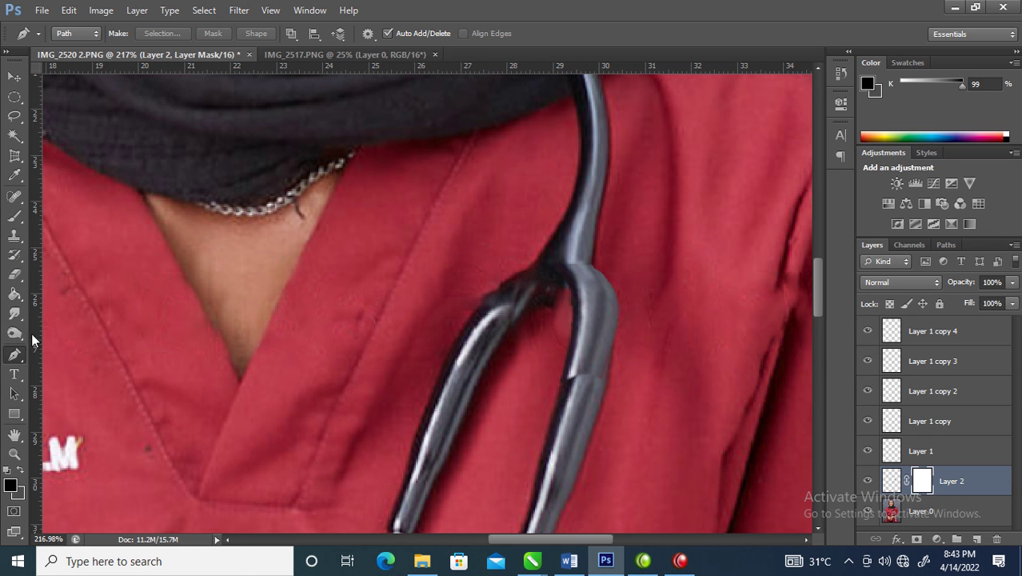
key("b")
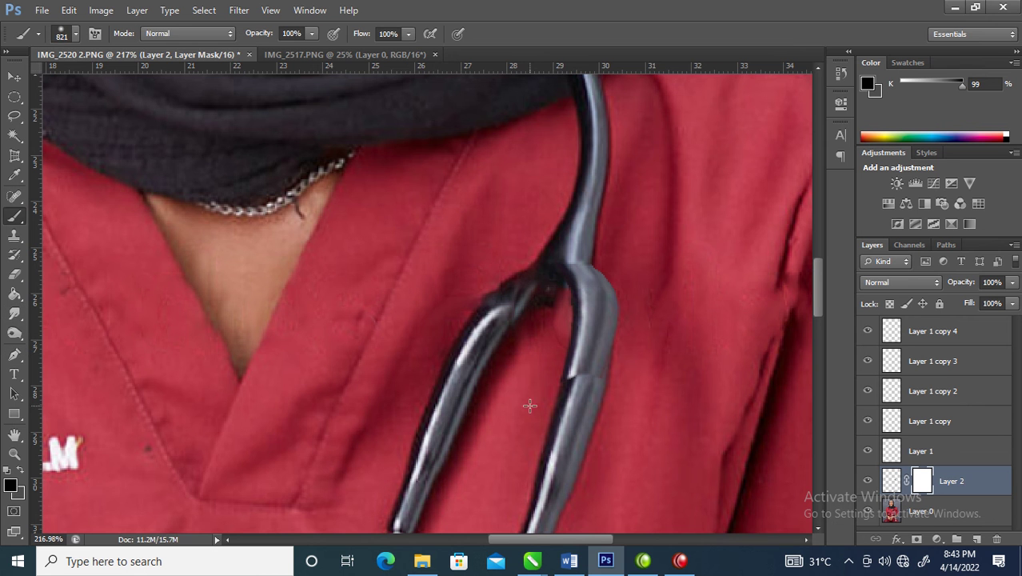
left_click_drag(538, 432, 548, 446)
mouse_move(335, 386)
left_mouse_down()
mouse_move(388, 417)
mouse_move(448, 360)
mouse_move(544, 420)
mouse_move(394, 442)
left_mouse_up()
left_click_drag(569, 360, 596, 375)
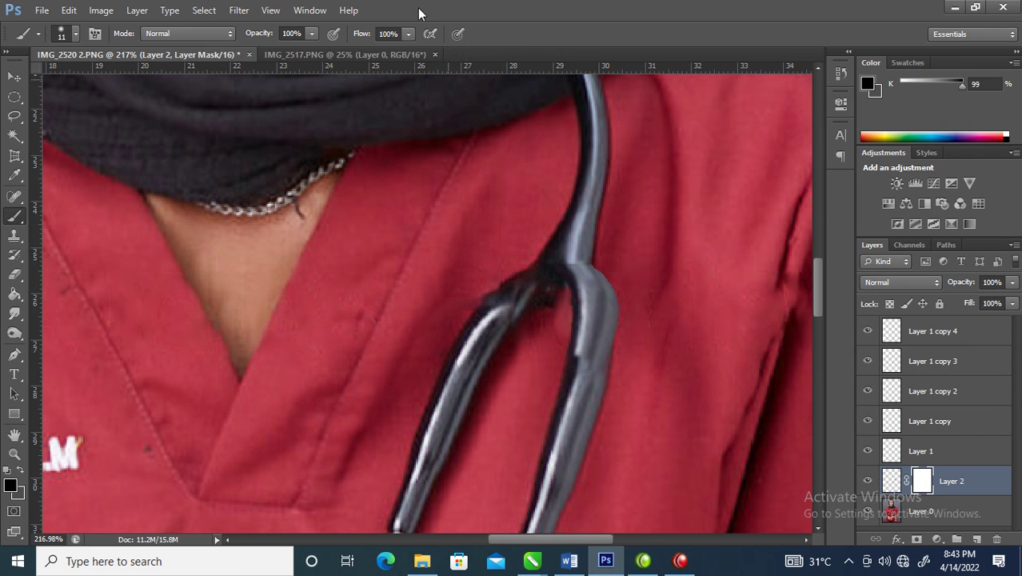
- Reduce the brush flow and opacity to 72% and touch up the patch's seam on the mask
left_click_drag(407, 35, 353, 54)
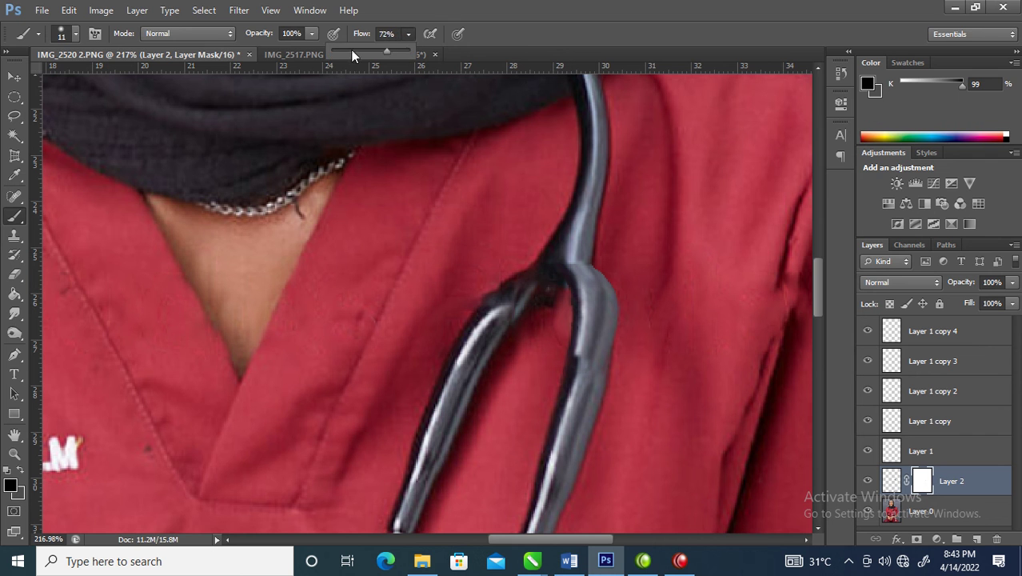
left_click(311, 37)
left_click(574, 355)
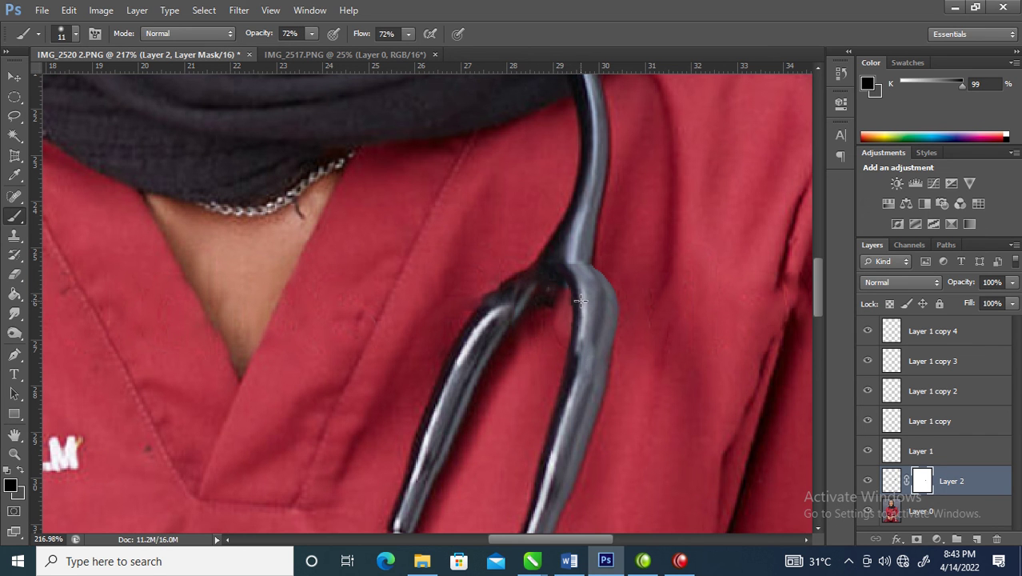
right_click(582, 214)
left_click(642, 224)
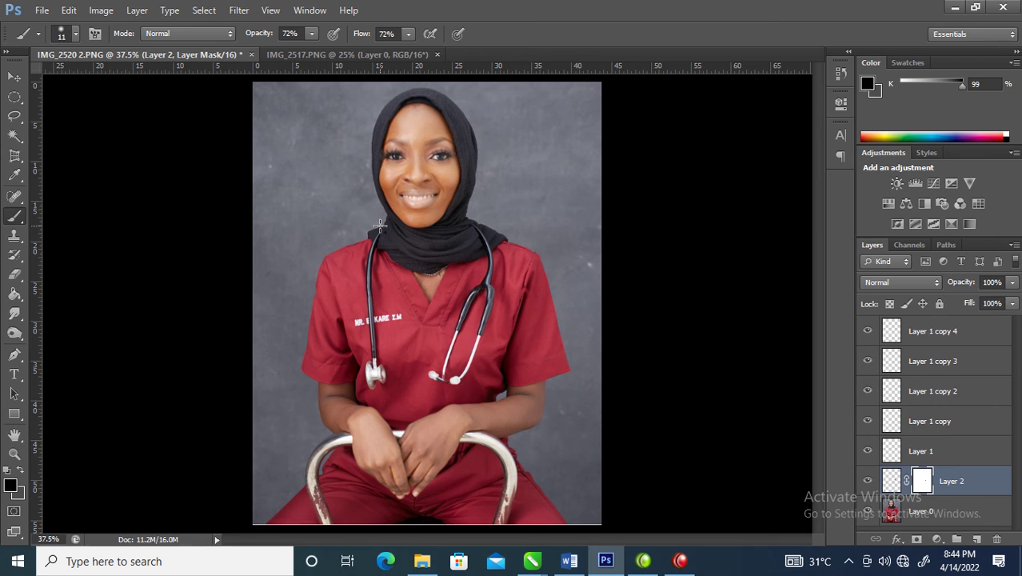
- Show the photo in full-screen mode without panels and examine the face and background up close
key("Tab")
key("f")
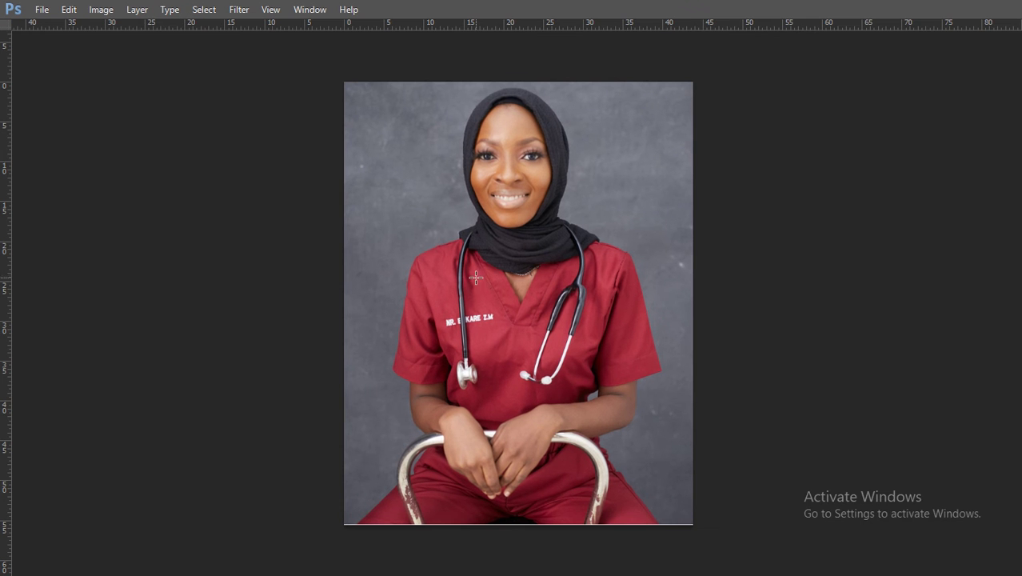
key("z")
left_click_drag(348, 85, 396, 248)
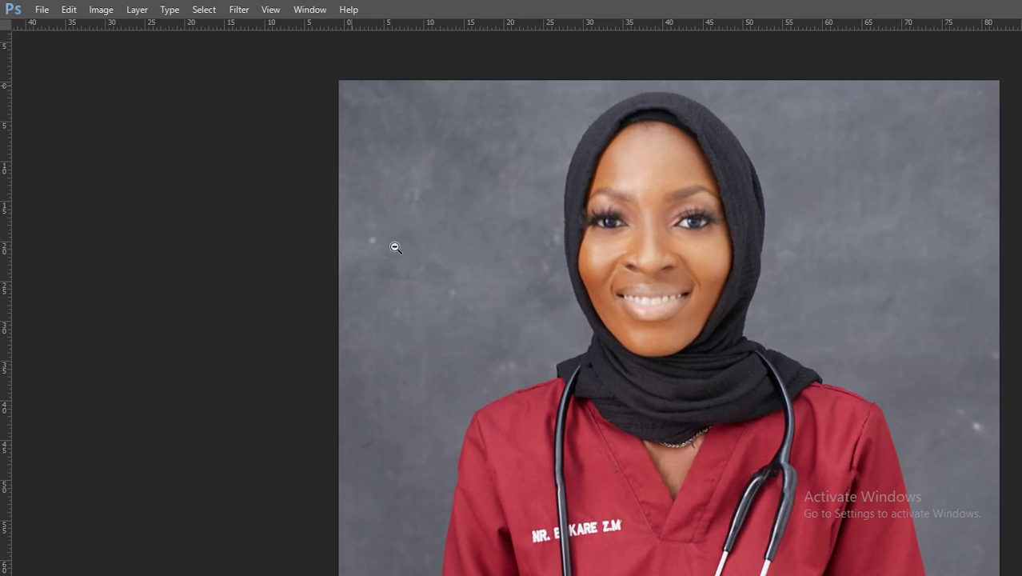